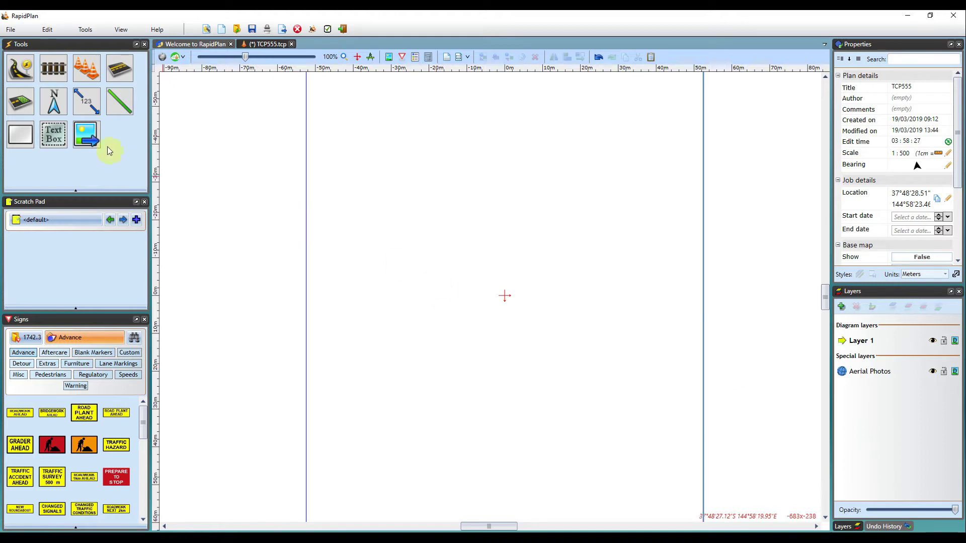
Step: Draw a four-way intersection at the origin with legs running up, right, down and left
click(31, 69)
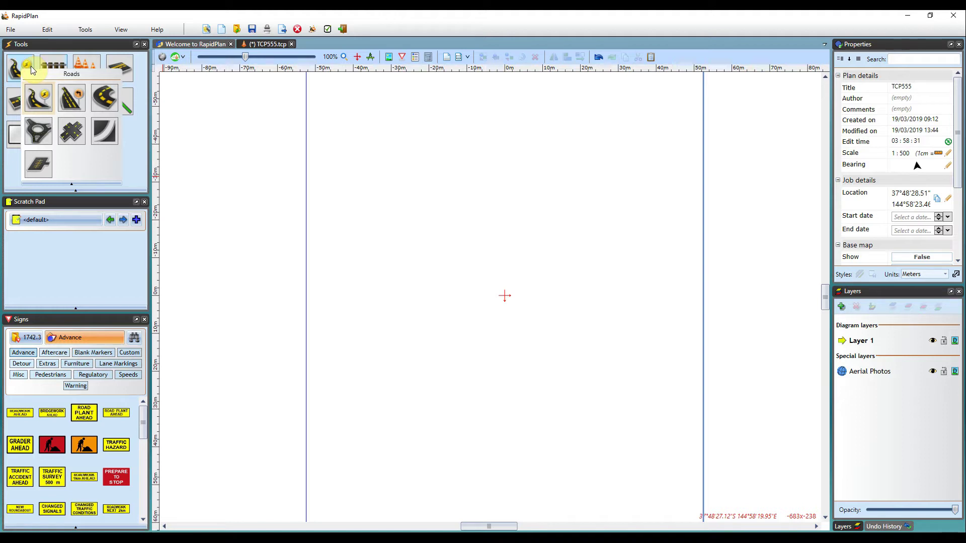
click(73, 134)
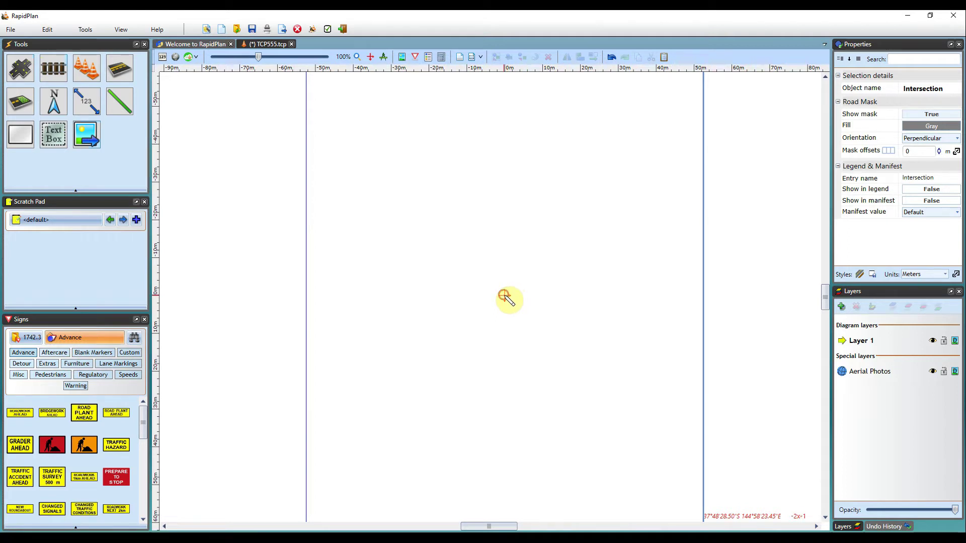
mouse_move(505, 298)
mouse_down()
mouse_move(466, 104)
mouse_move(459, 111)
mouse_up()
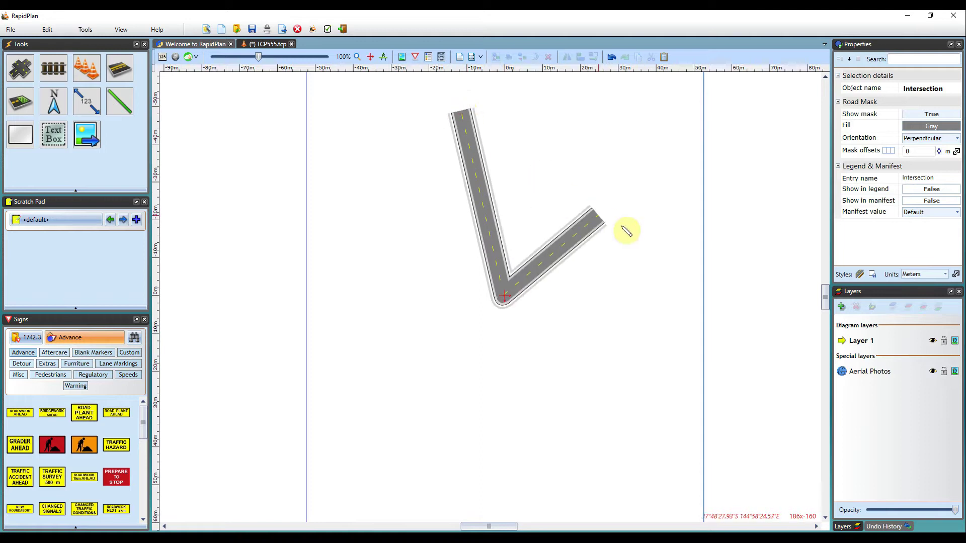
drag(626, 231, 694, 300)
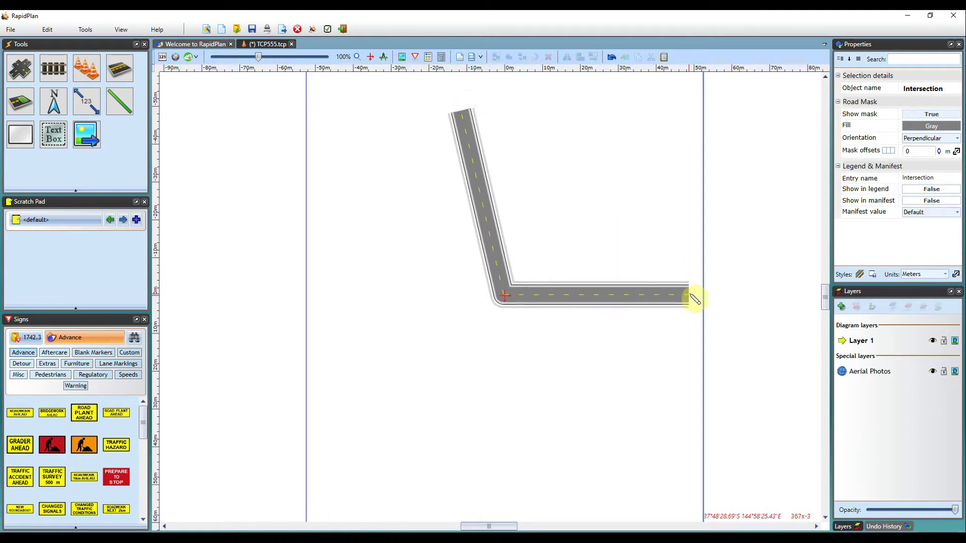
click(694, 297)
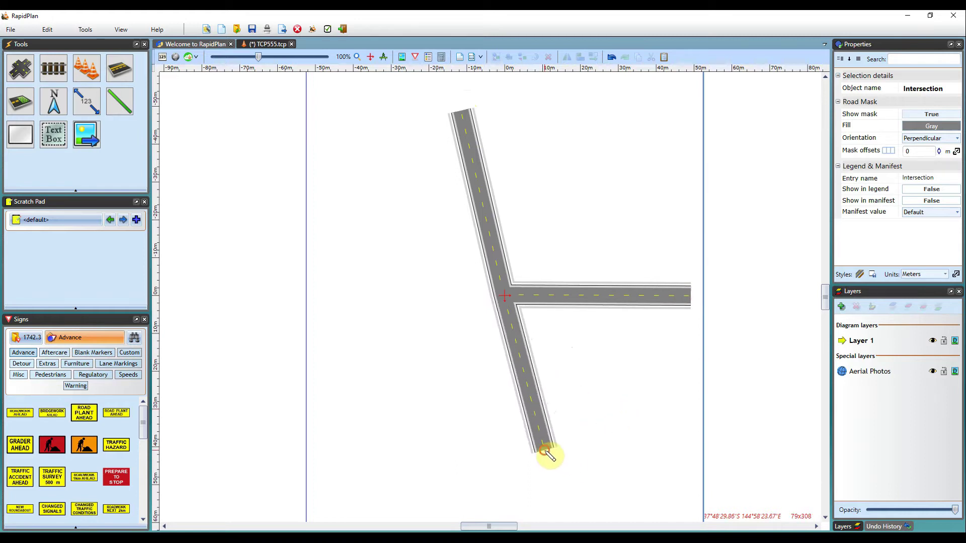
click(549, 455)
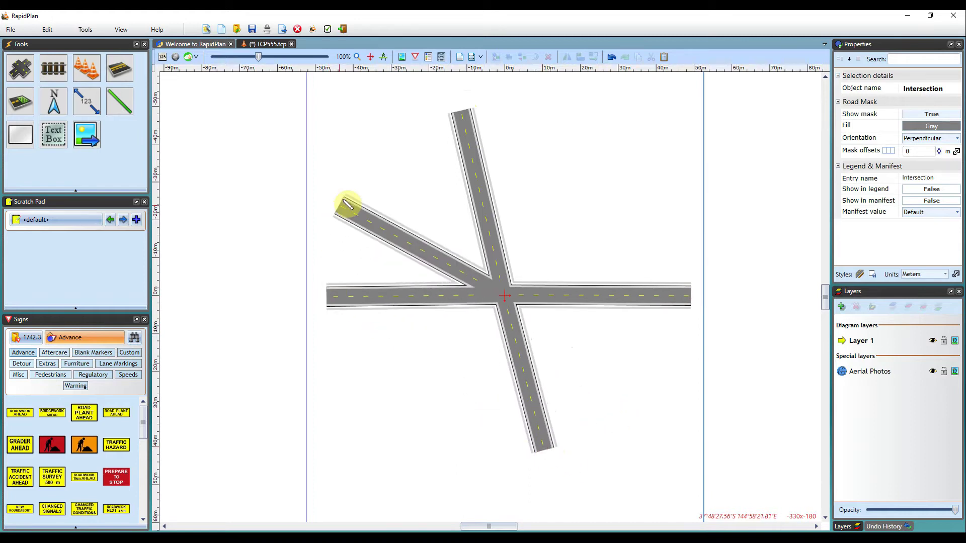
click(601, 199)
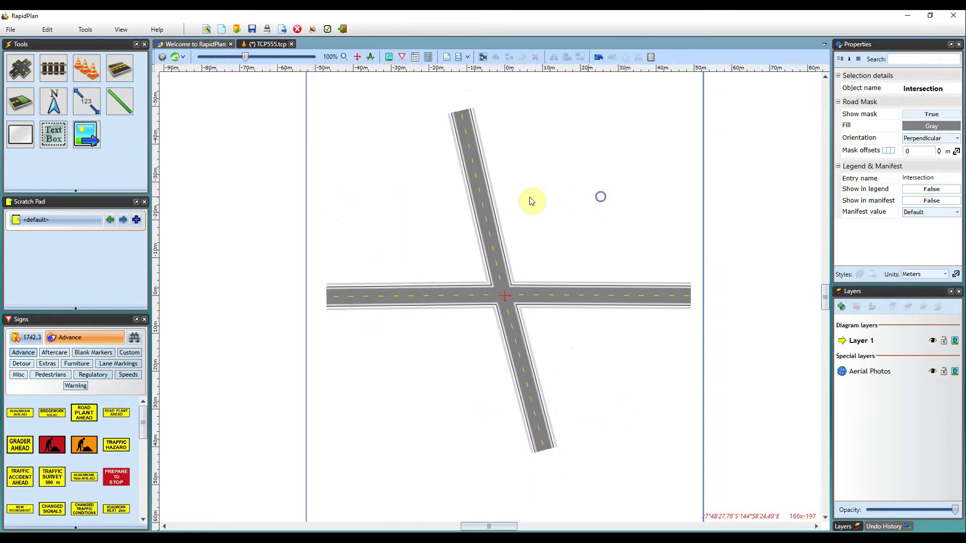
Step: Select the crossroads and inspect the settings of Roads 2, 3 and 4
click(486, 223)
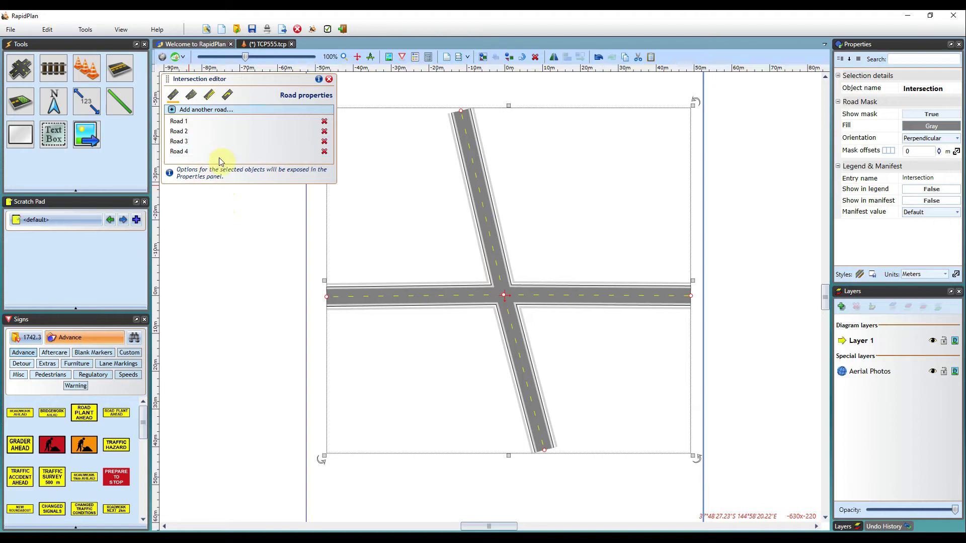
click(208, 131)
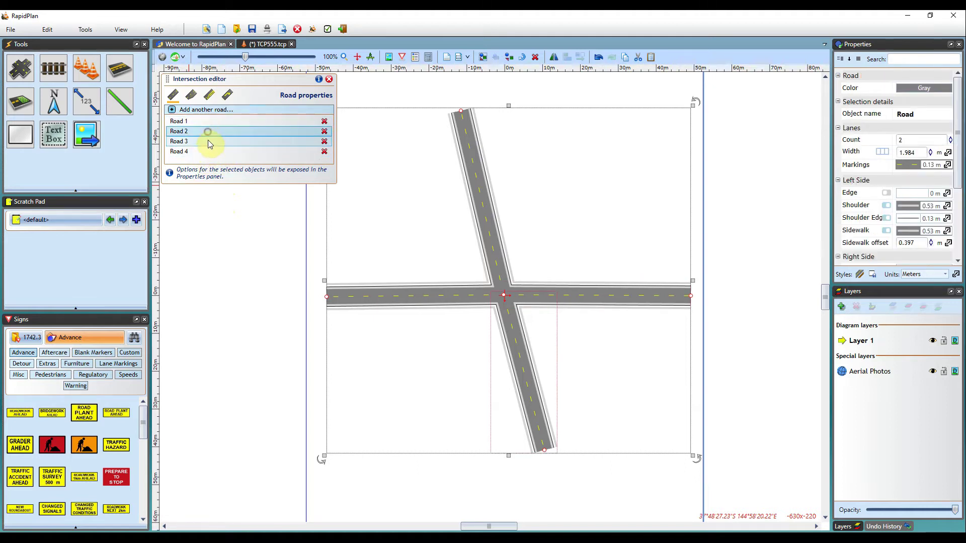
click(208, 141)
click(208, 151)
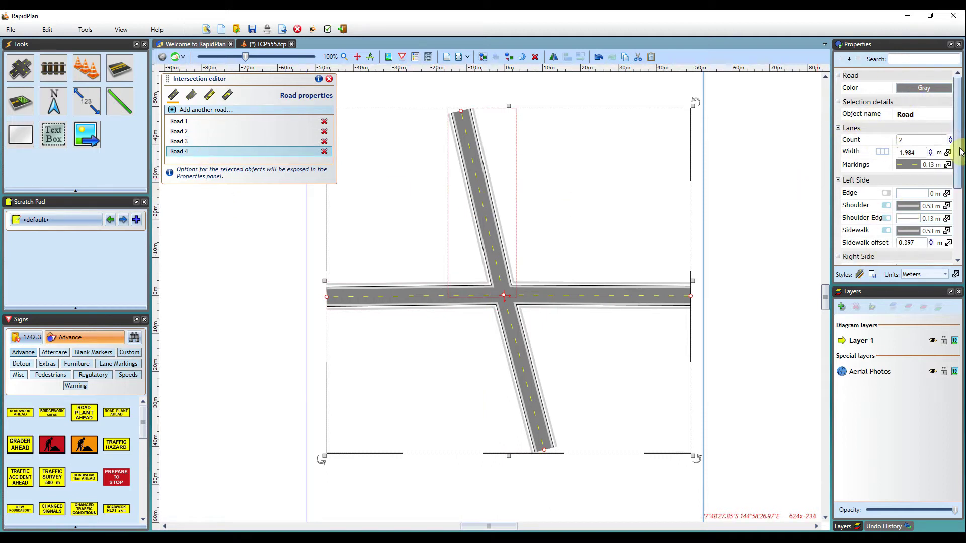
scroll(959, 146, down, 4)
scroll(959, 145, up, 3)
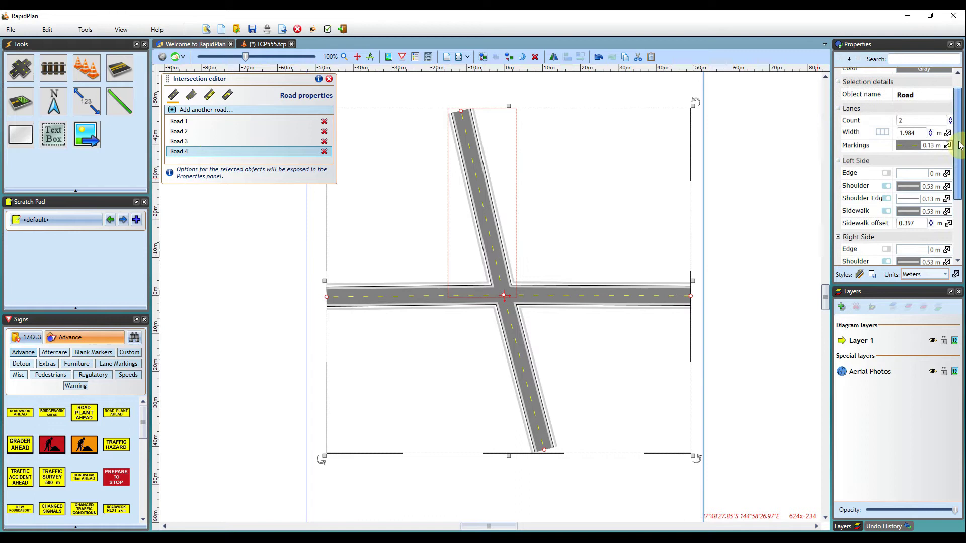
scroll(960, 144, up, 1)
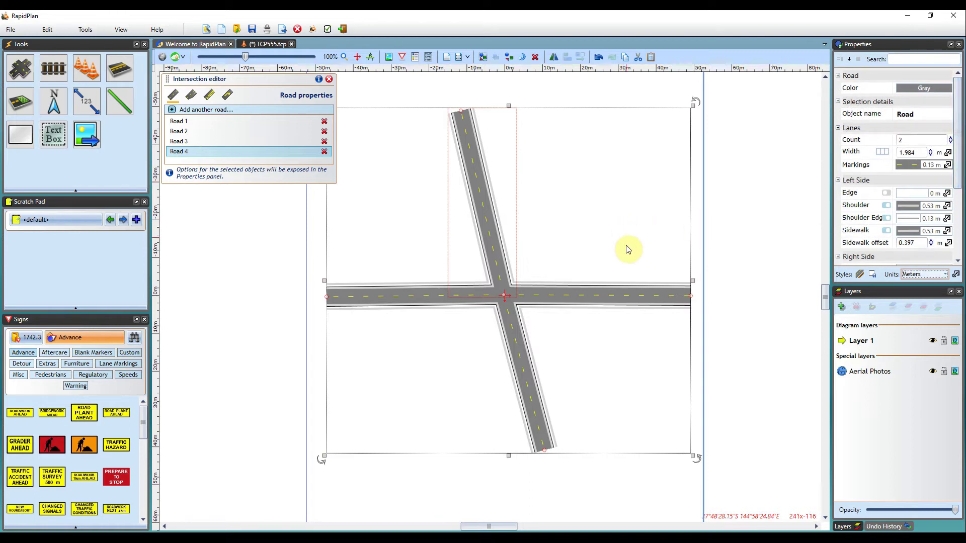
Step: Select all four road arms together and set their Lanes Count to 3
click(623, 295)
click(515, 354)
click(423, 301)
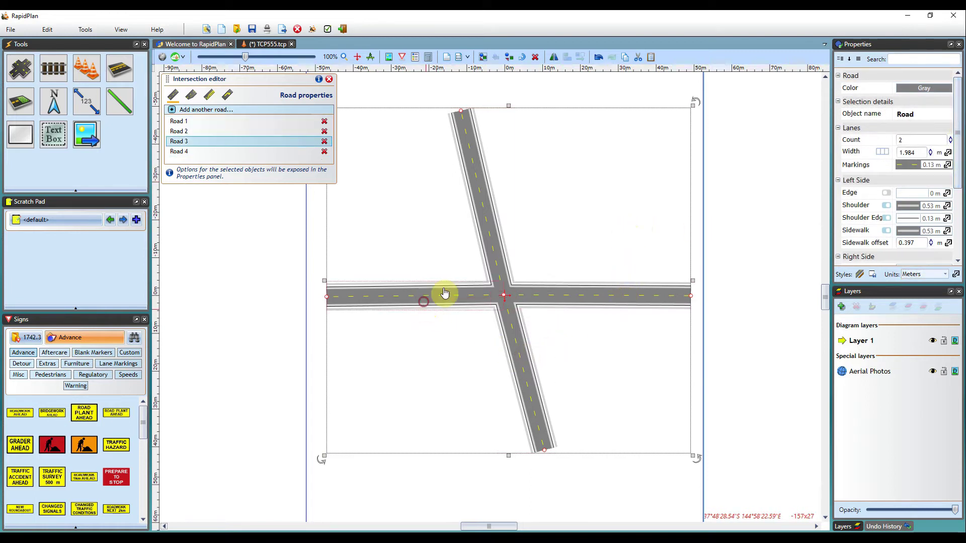
ctrl+click(486, 239)
ctrl+click(566, 295)
ctrl+click(514, 345)
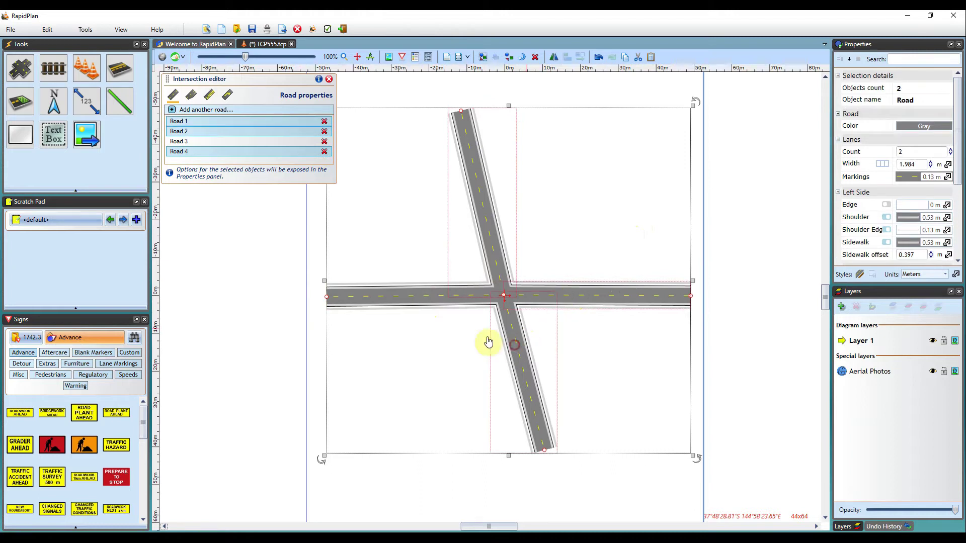
ctrl+click(394, 299)
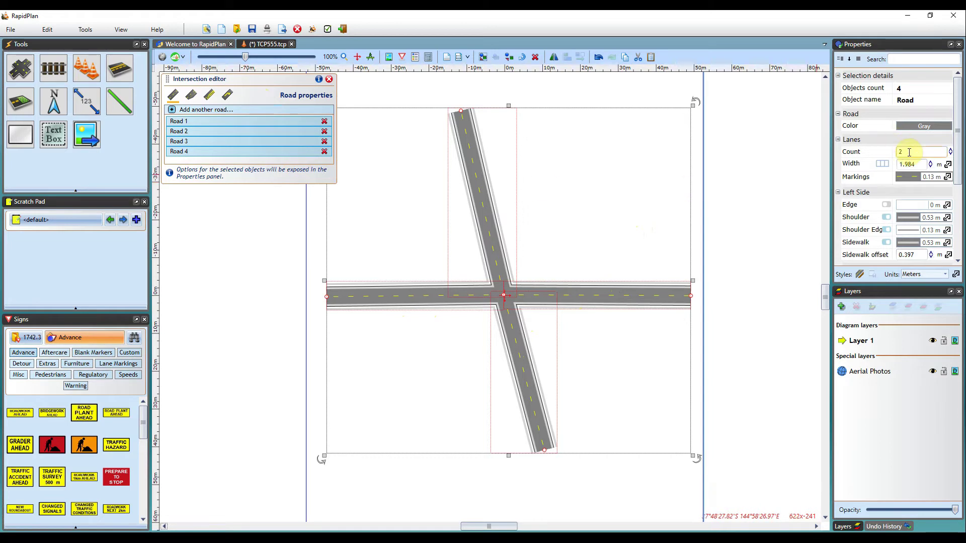
click(910, 151)
text(3)
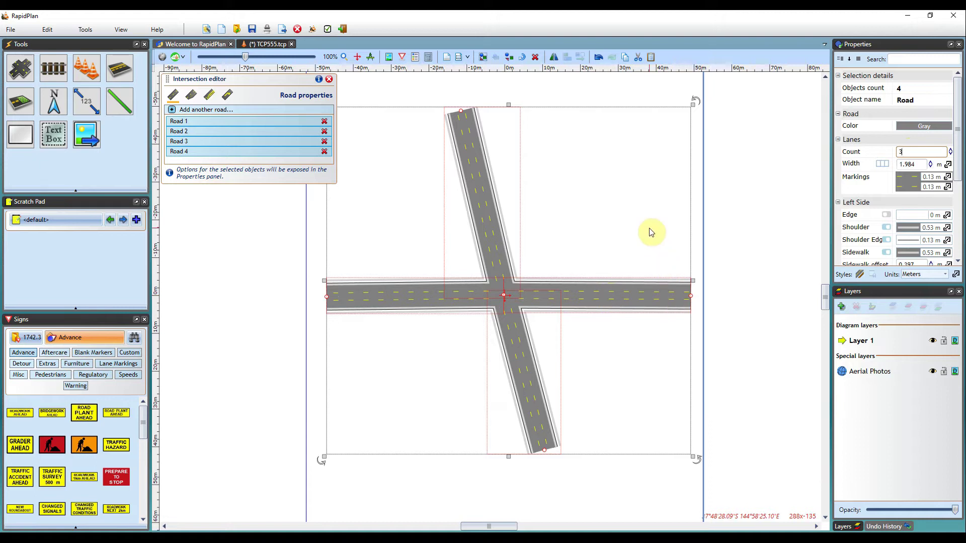
Step: Round all four corners of the crossroads using Road Corners in Road extensions
click(565, 204)
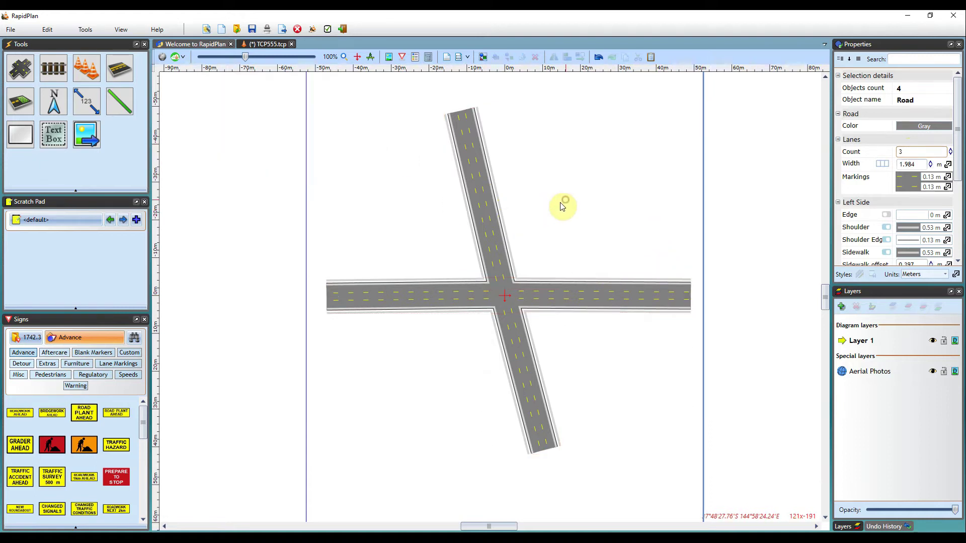
click(492, 213)
click(190, 95)
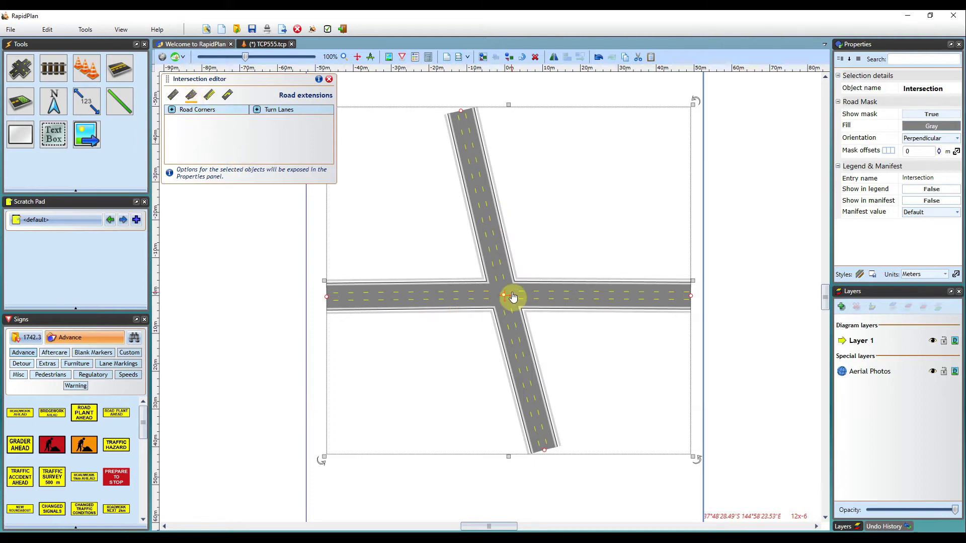
scroll(509, 298, up, 3)
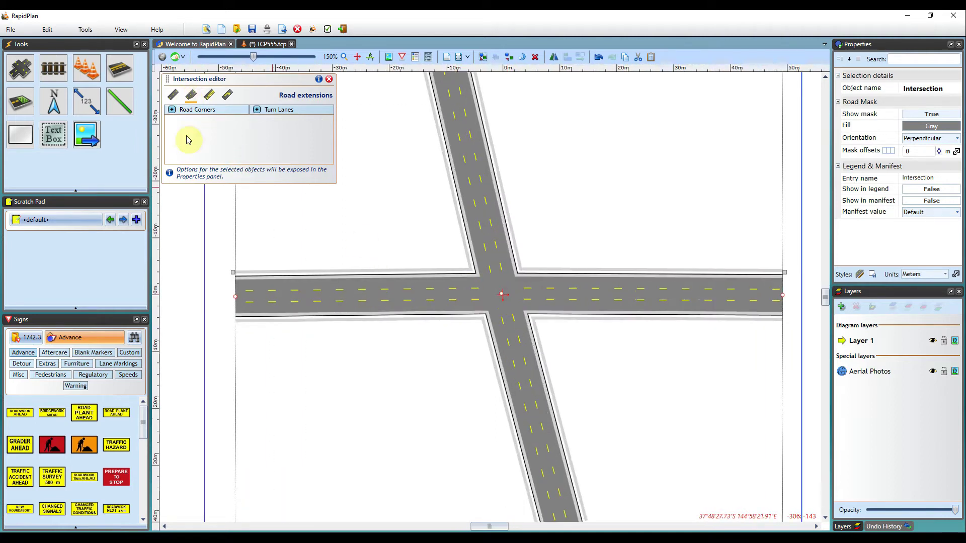
click(172, 110)
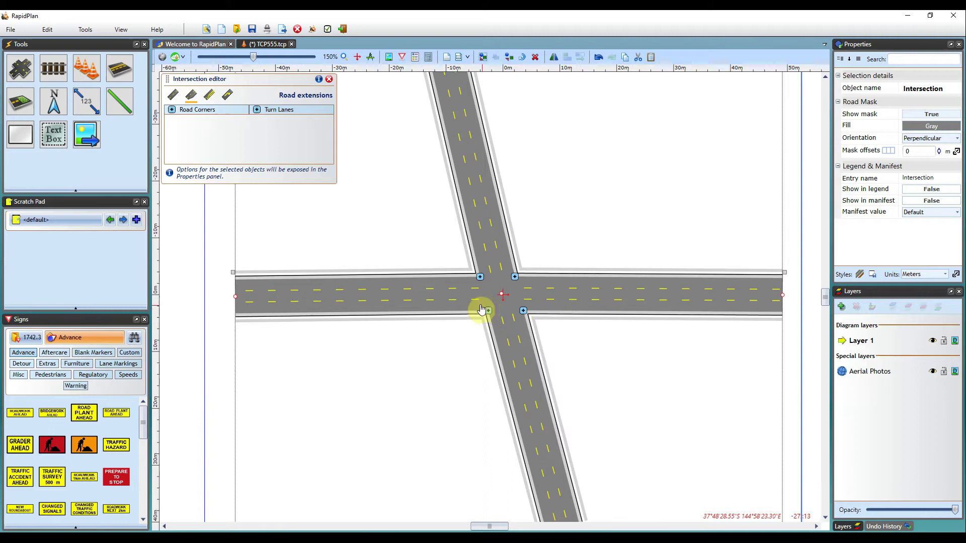
click(480, 276)
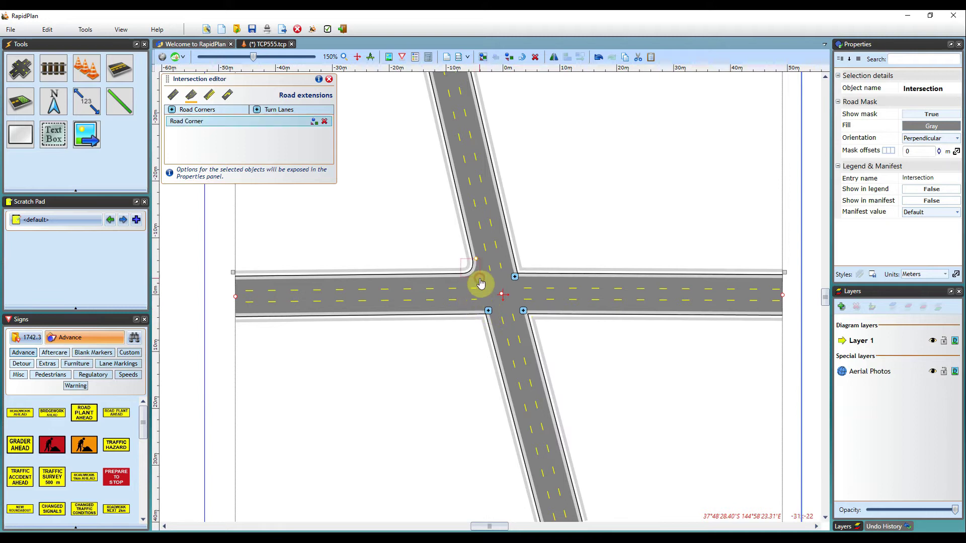
click(514, 277)
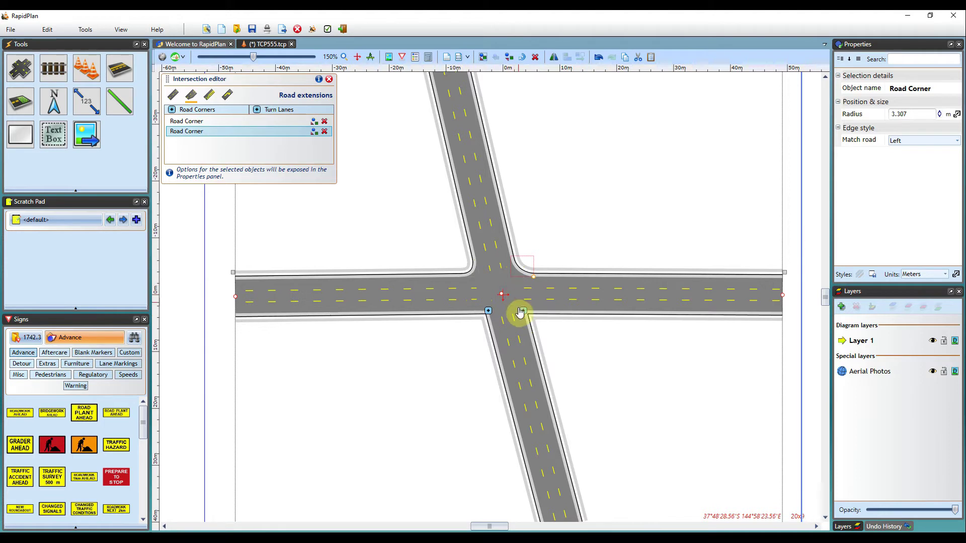
click(522, 310)
click(487, 310)
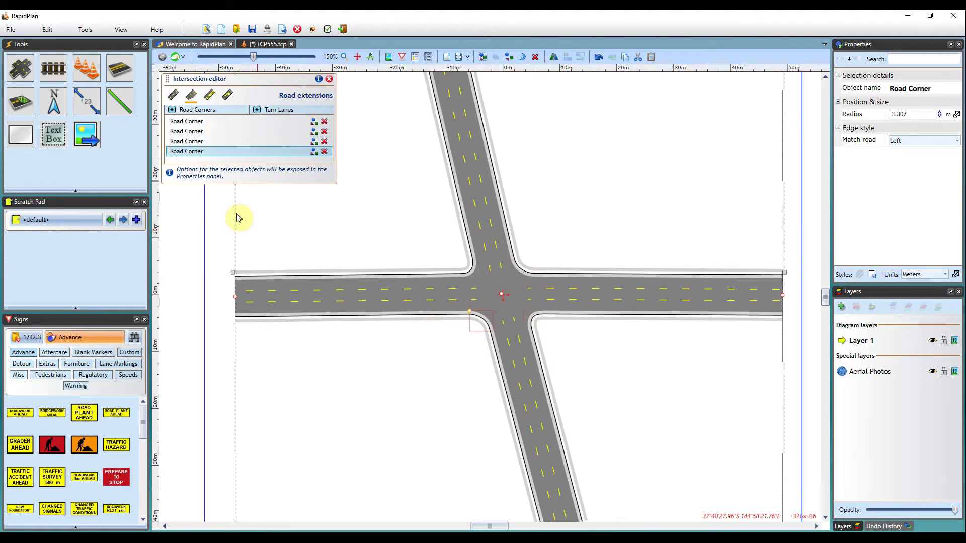
Step: Add turn lanes on the north and south approaches
click(256, 110)
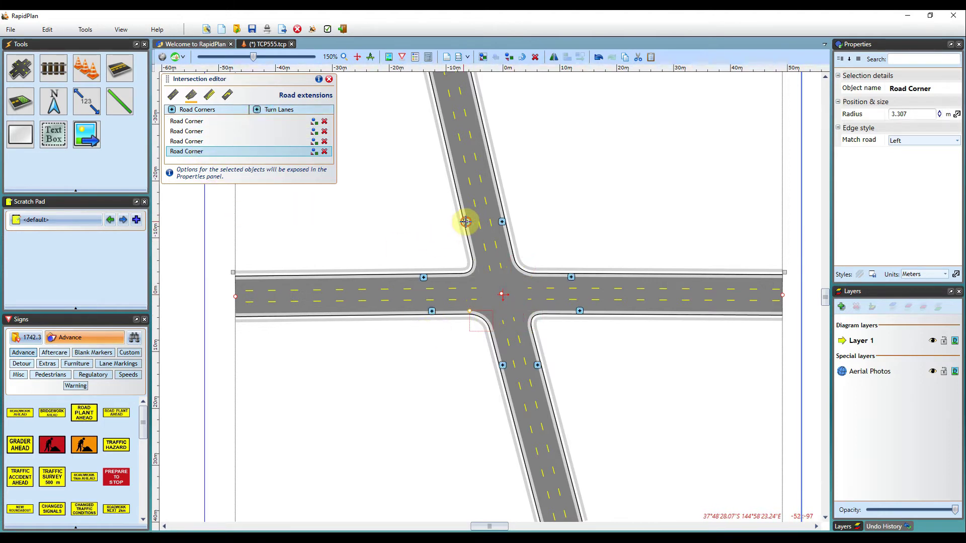
click(466, 221)
click(538, 365)
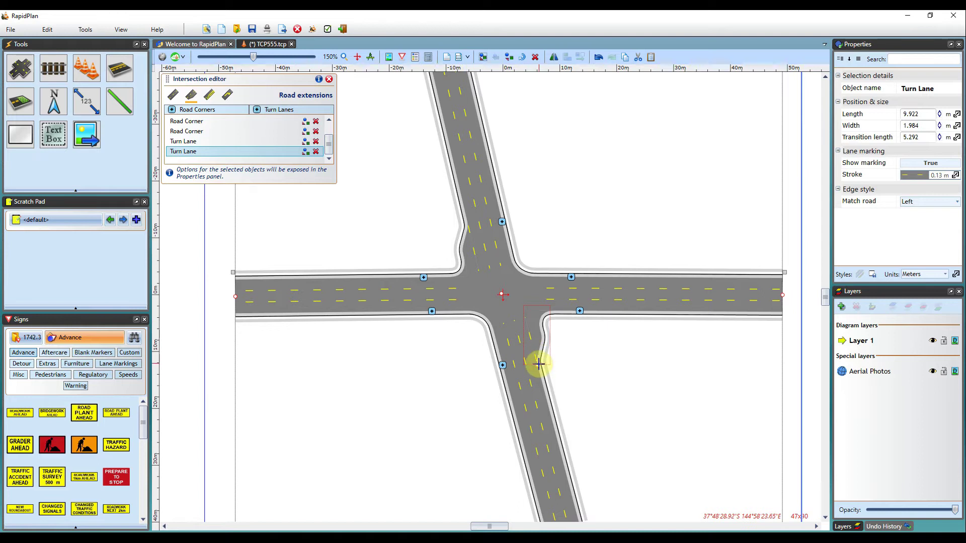
Step: Lengthen the south and north turn lanes to 14.57 m, then select the second rounded corner
drag(537, 364, 546, 394)
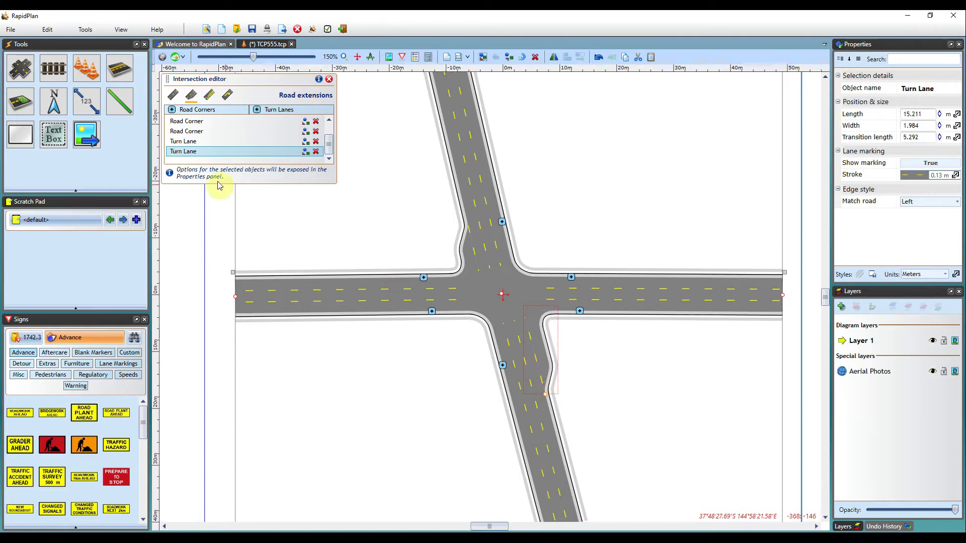
click(186, 143)
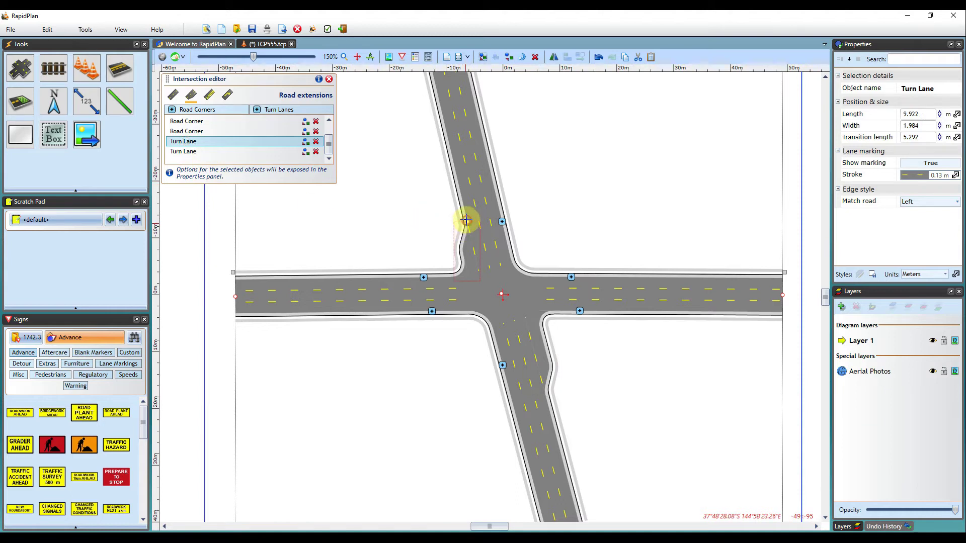
drag(466, 220, 460, 197)
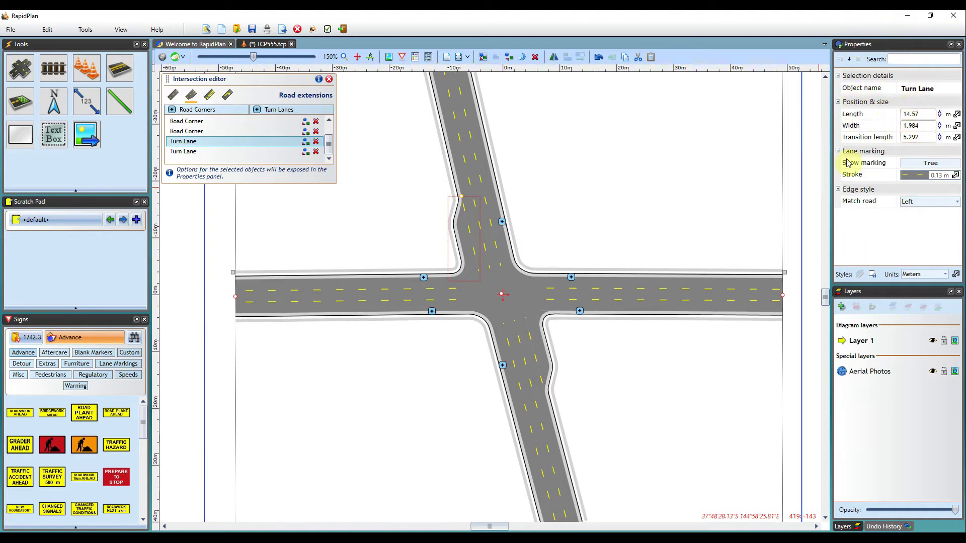
click(231, 130)
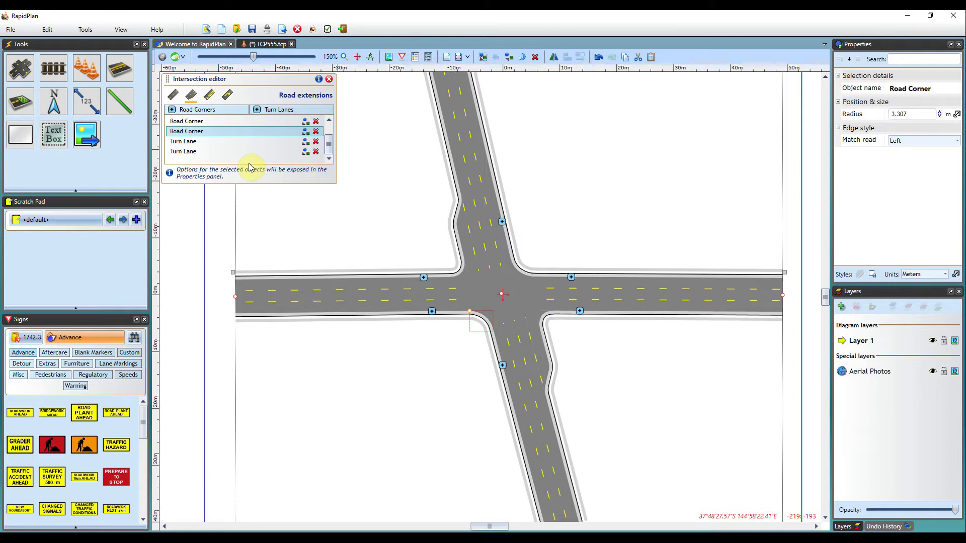
Step: Add two lane markers on the upper and lower west-approach lanes
click(210, 97)
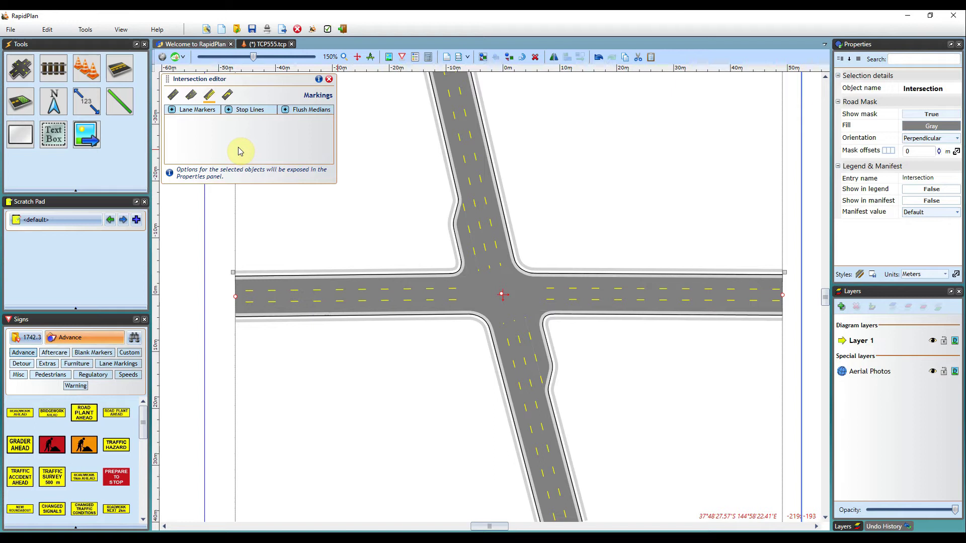
click(171, 110)
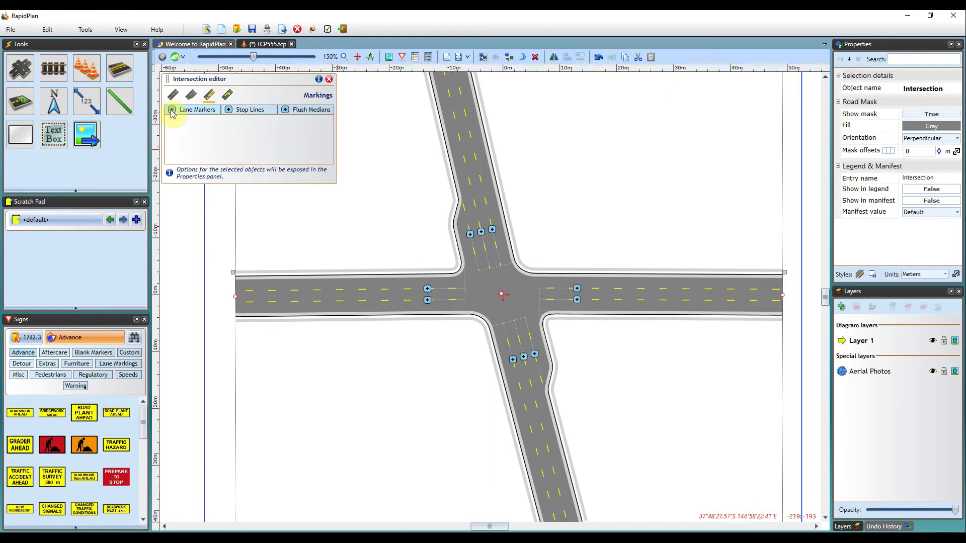
click(426, 289)
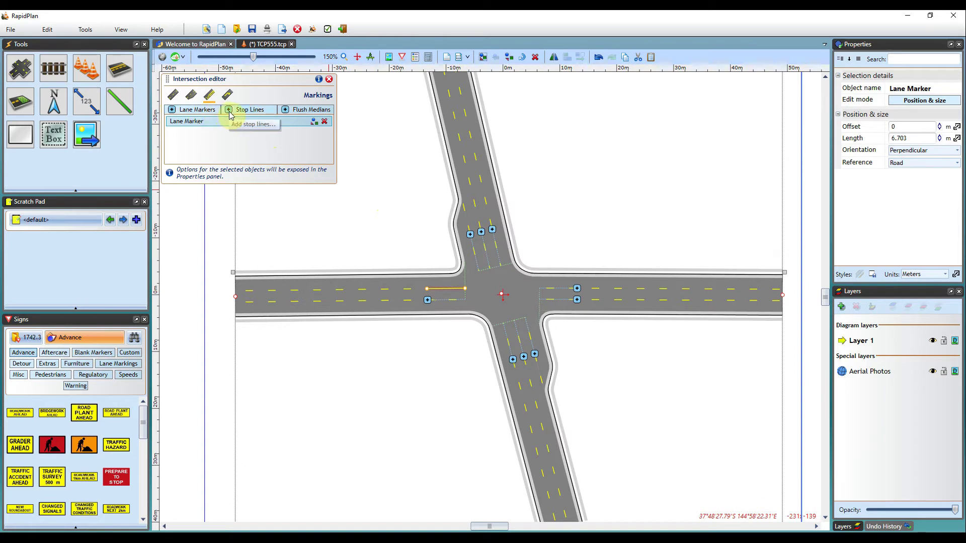
click(172, 109)
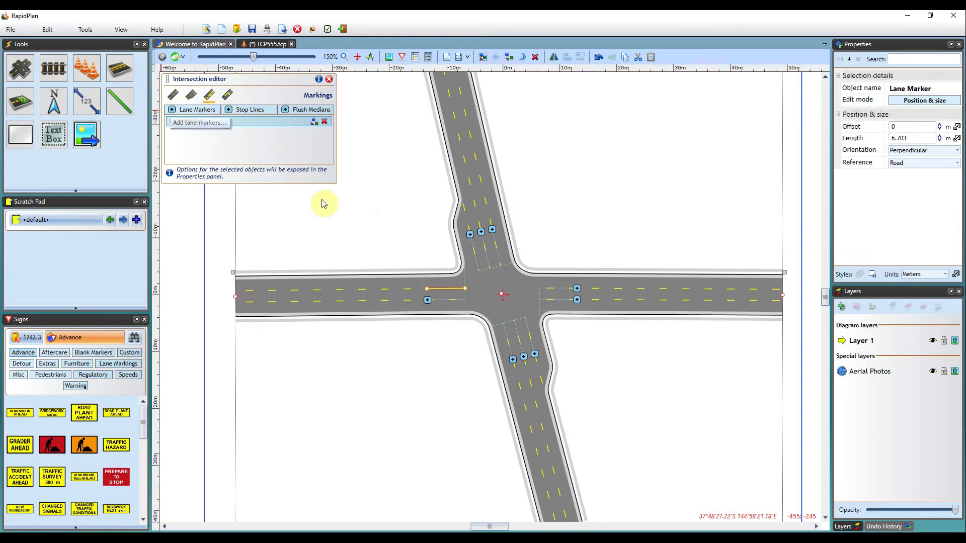
click(427, 299)
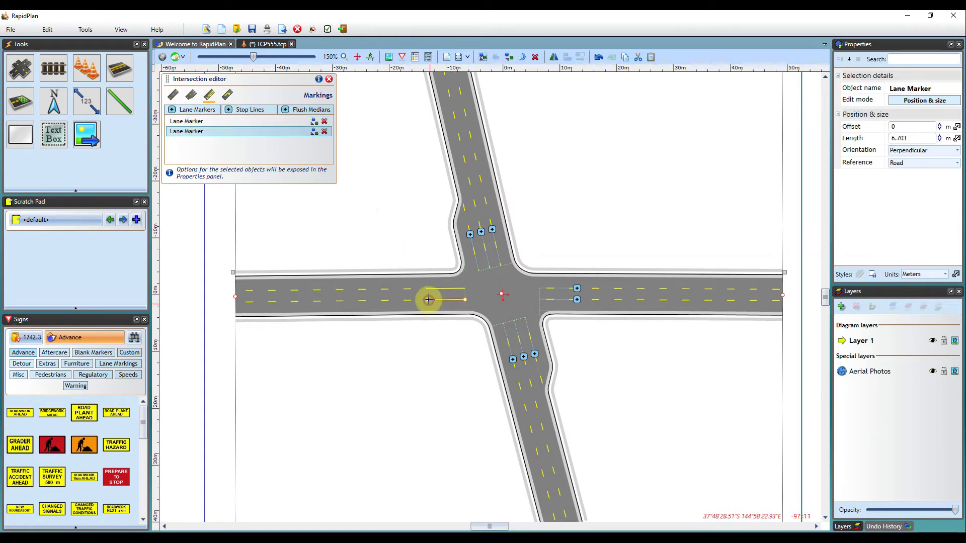
Step: Place stop lines across the south and north approaches and review the new markings
click(230, 110)
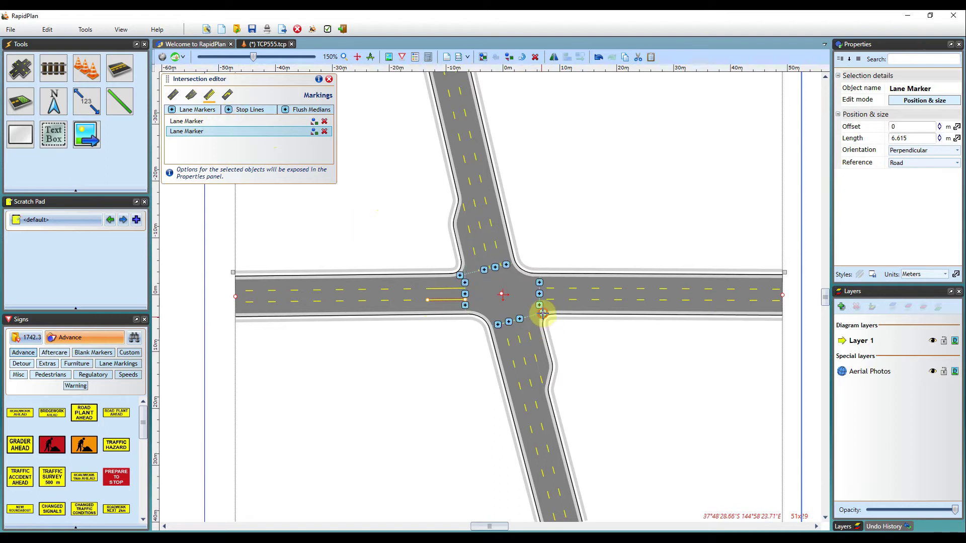
click(537, 316)
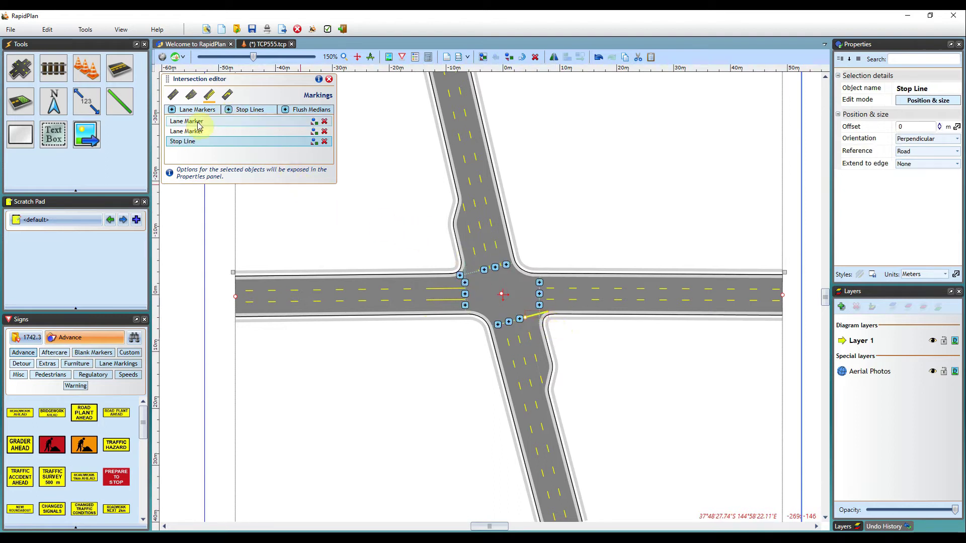
click(461, 274)
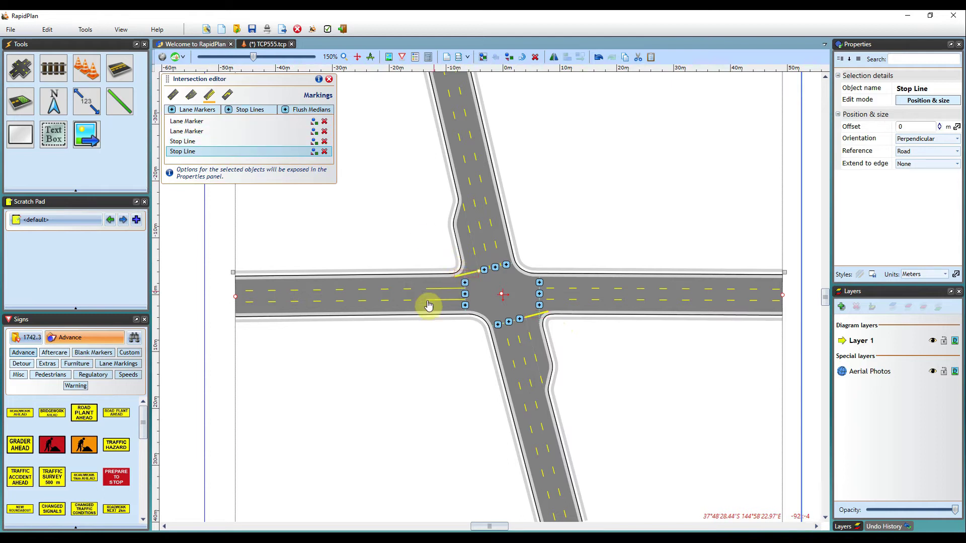
click(207, 132)
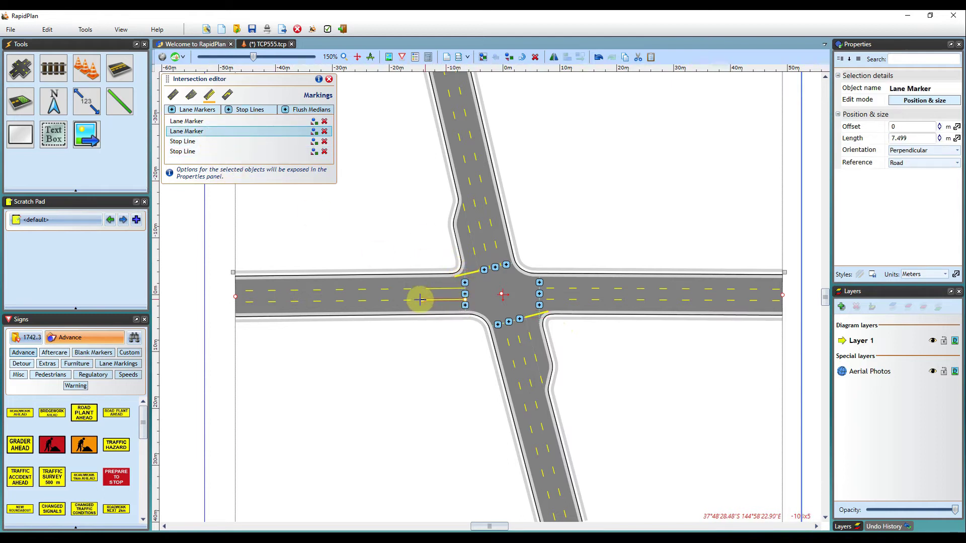
click(215, 141)
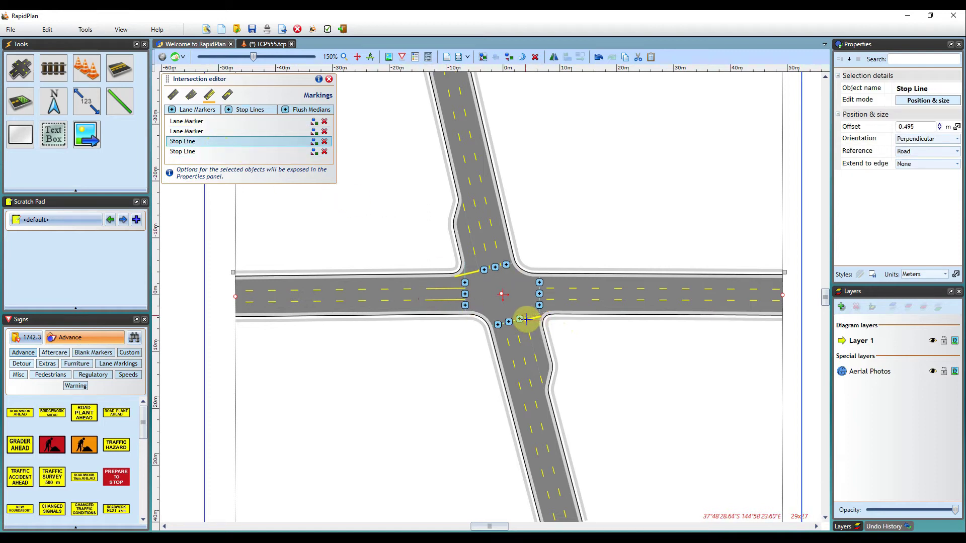
click(200, 151)
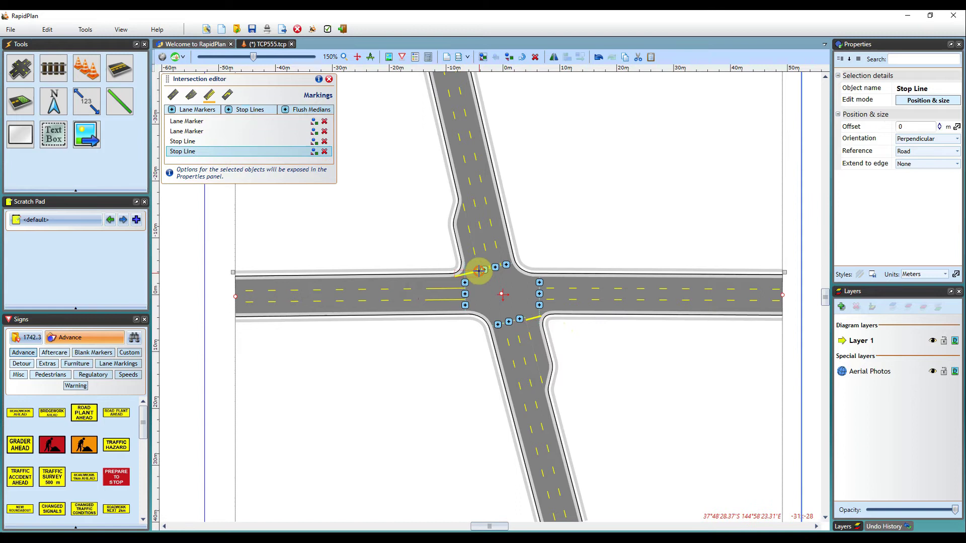
click(228, 97)
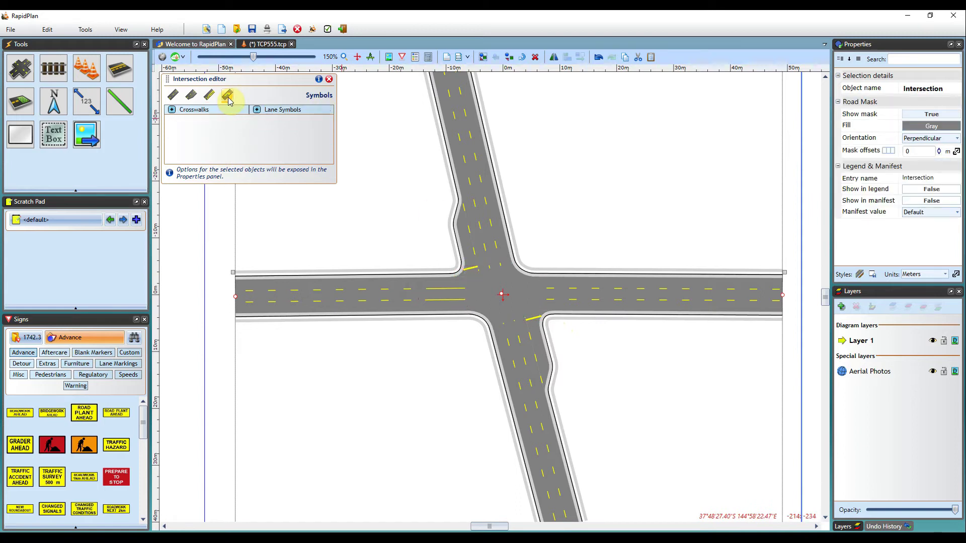
Step: Place a white right-turn arrow on the south approach and an ahead arrow on the north approach
click(257, 117)
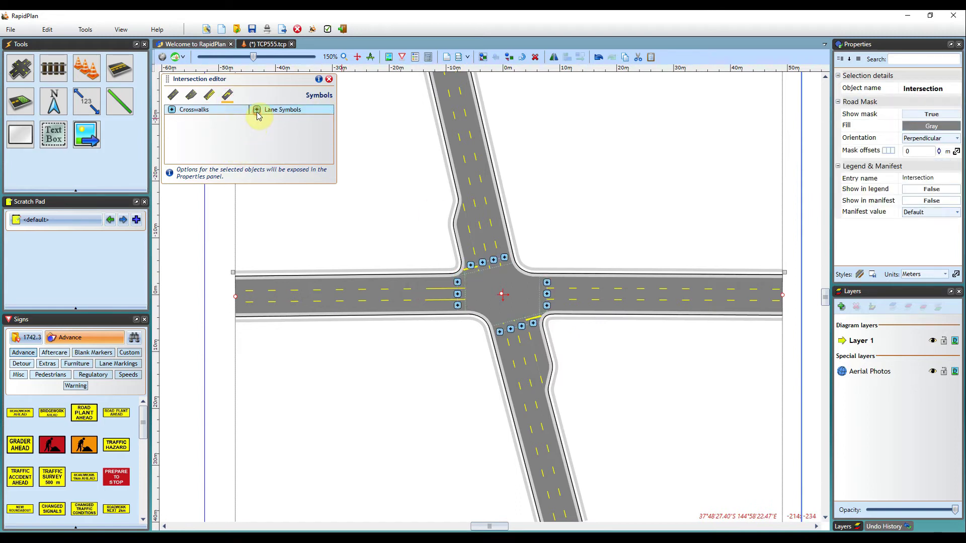
click(534, 323)
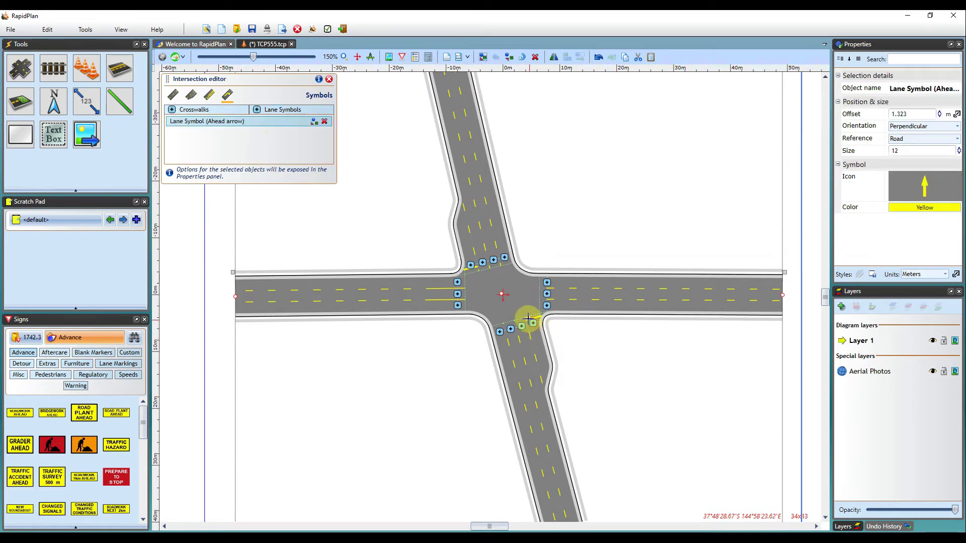
drag(527, 319, 530, 331)
click(914, 197)
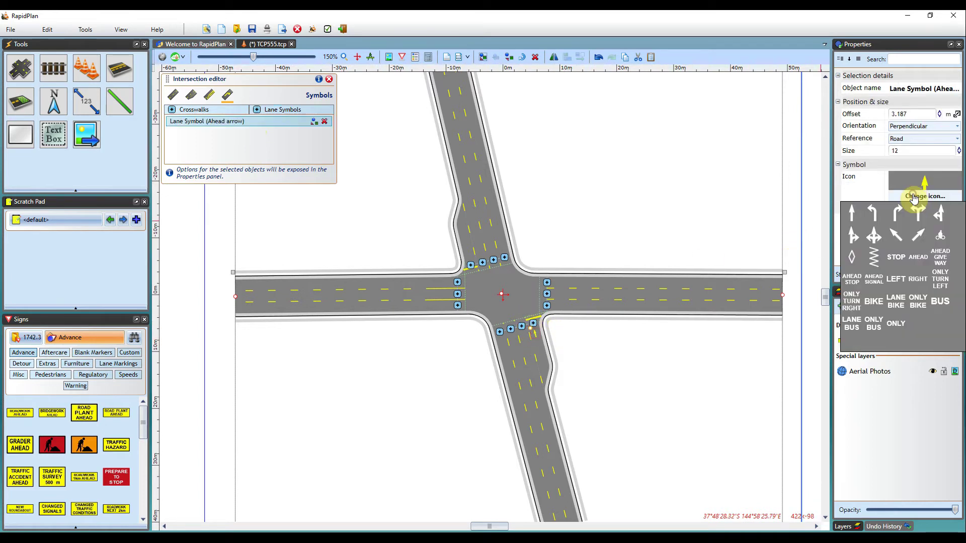
click(897, 213)
click(910, 207)
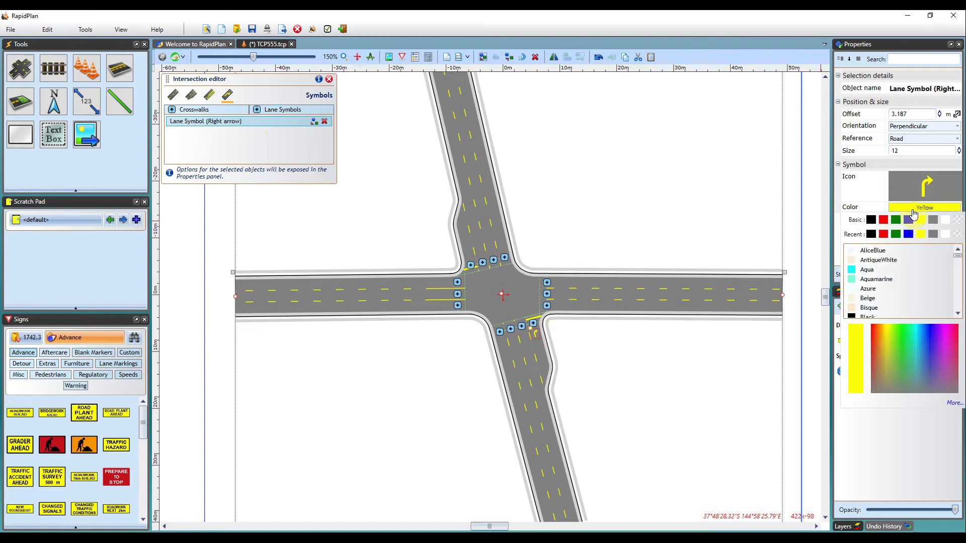
click(945, 223)
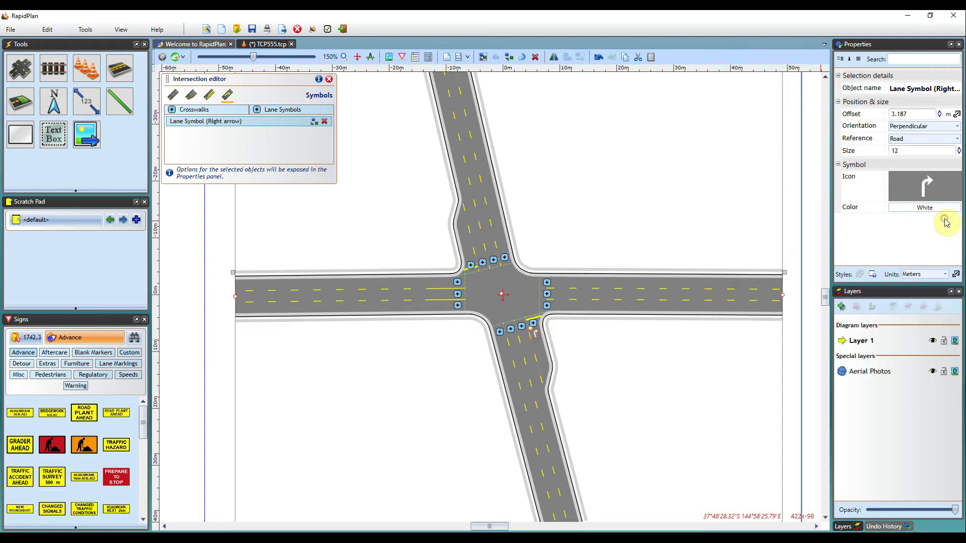
click(469, 266)
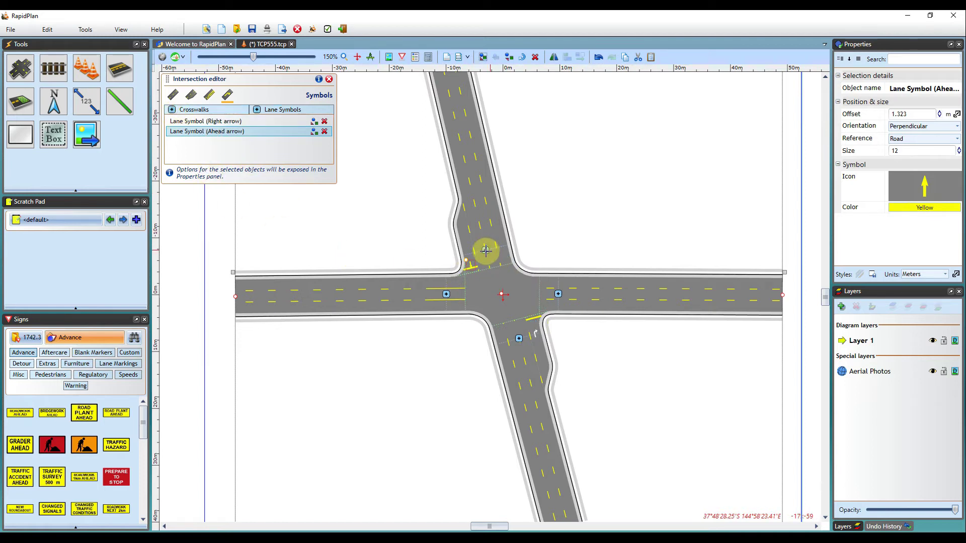
Step: Add crosswalks on the east and west approaches, shifting the west one slightly outward
click(558, 294)
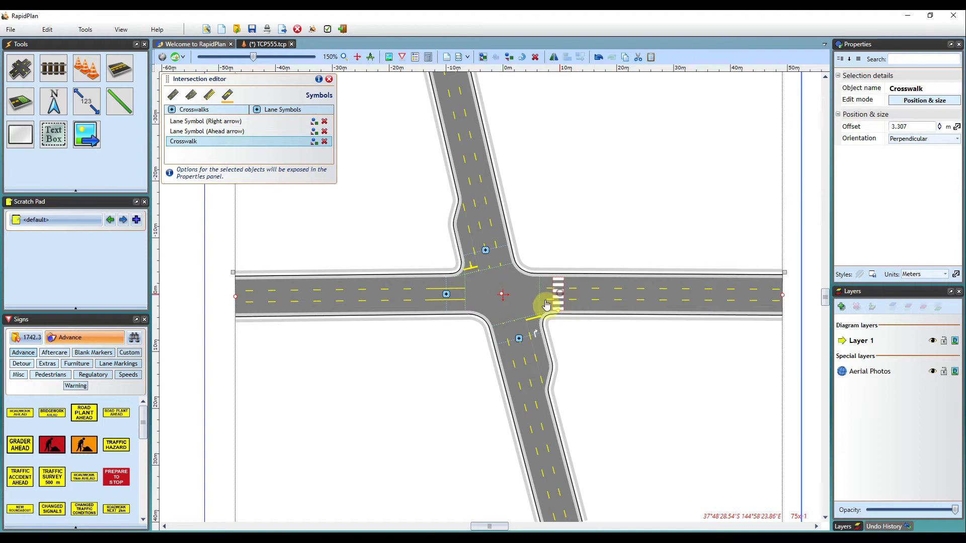
click(447, 294)
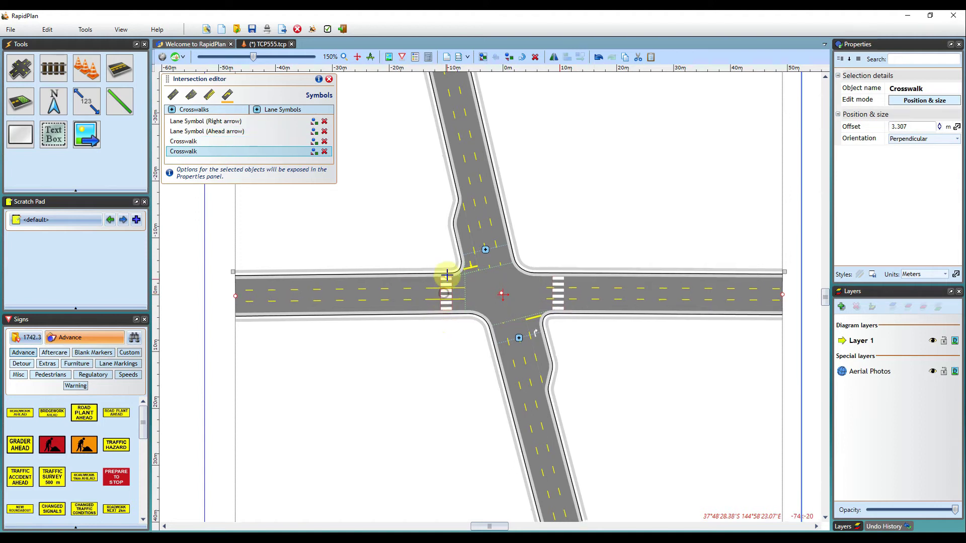
drag(445, 276, 440, 276)
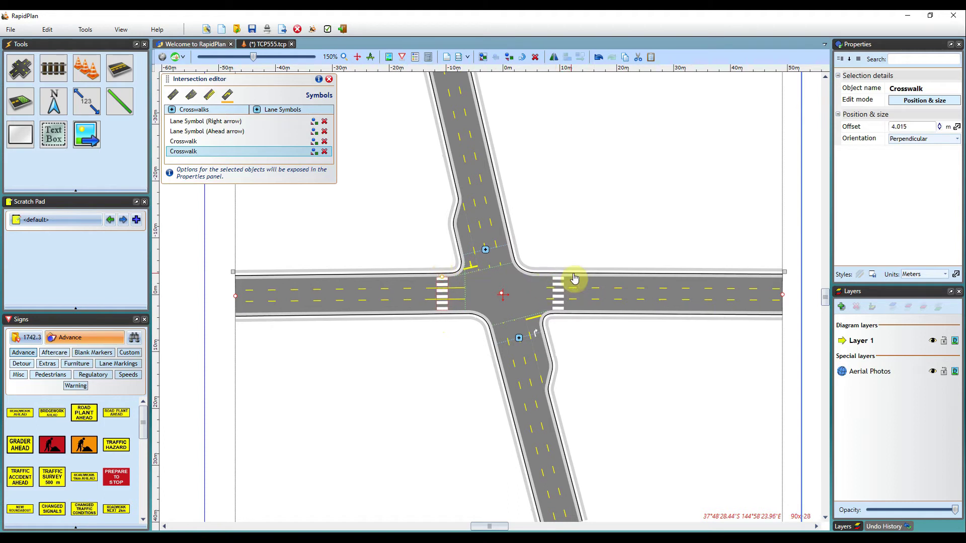
scroll(598, 324, down, 4)
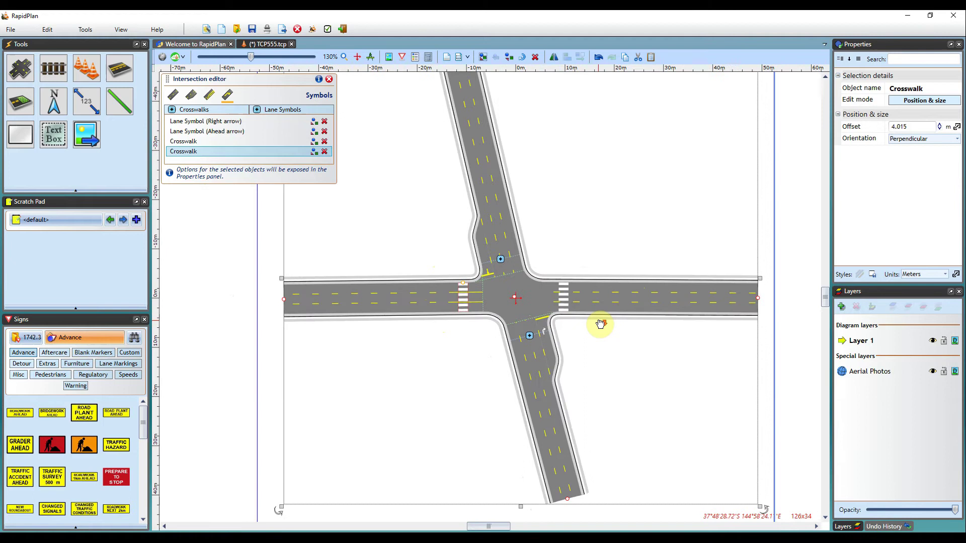
Step: Swing the south road's far end westward so that arm runs nearly straight down
drag(573, 470, 514, 471)
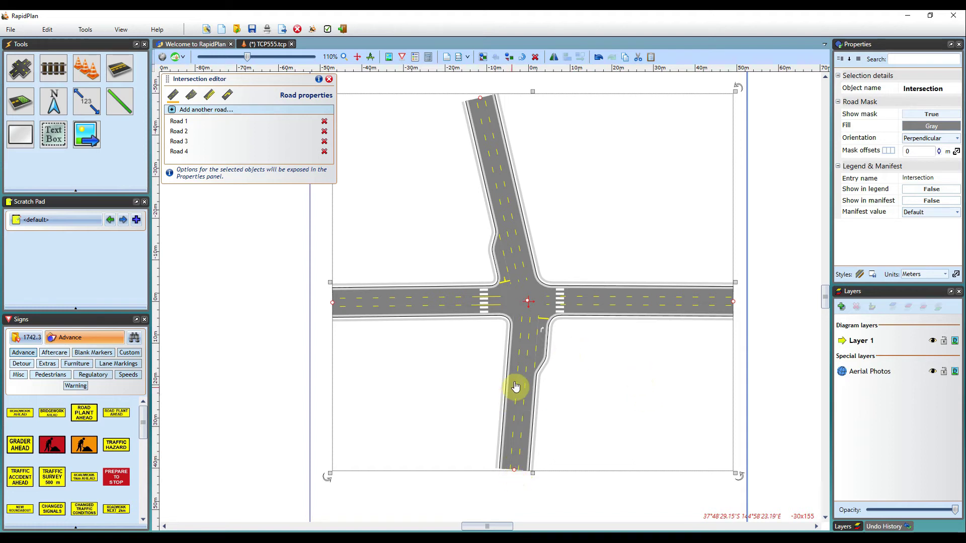
scroll(530, 371, up, 2)
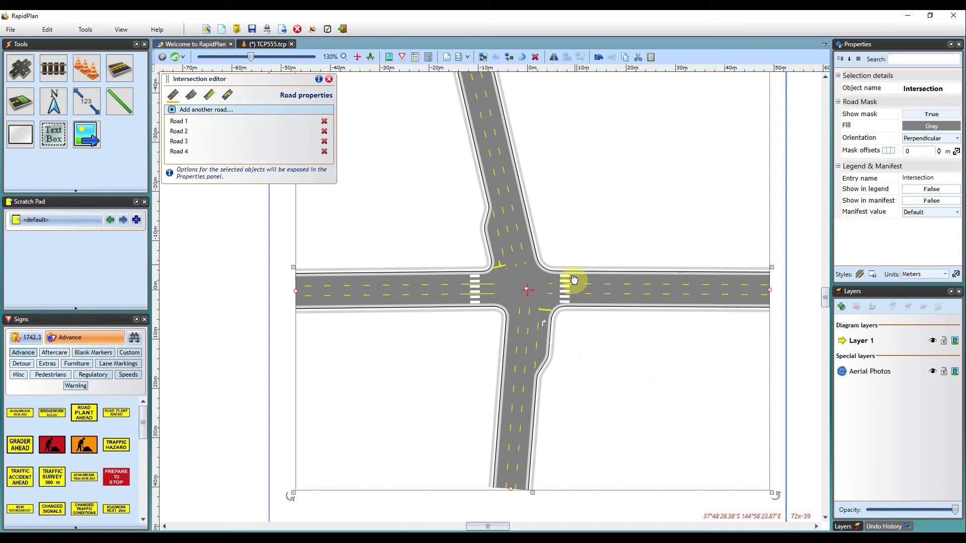
scroll(574, 280, up, 4)
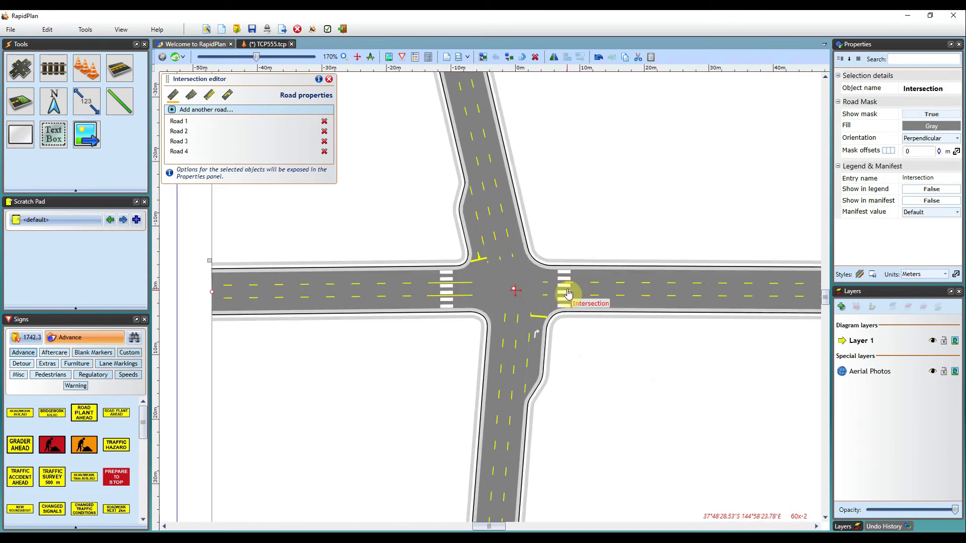
Step: Set the west crosswalk's offset to 4 m and its orientation to Aligned
click(209, 95)
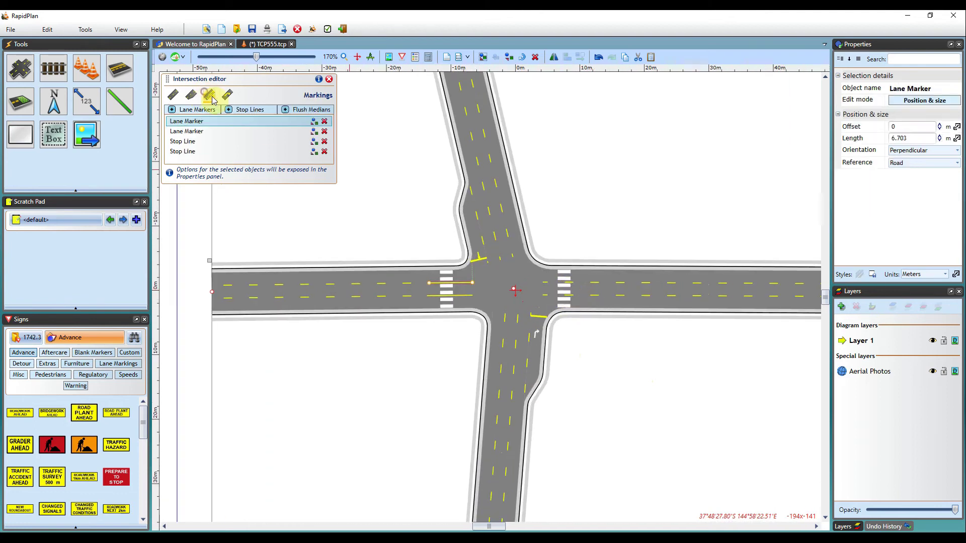
click(228, 97)
click(192, 152)
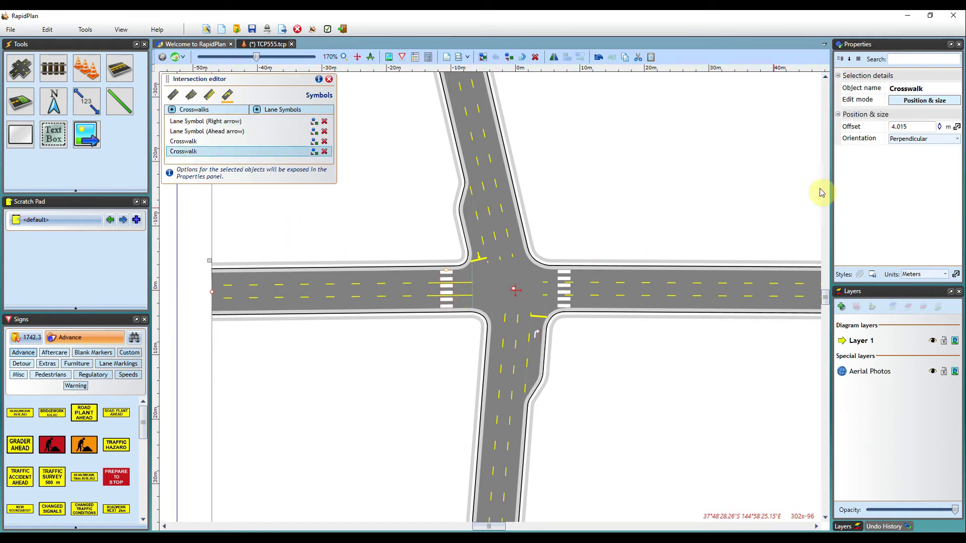
double_click(920, 129)
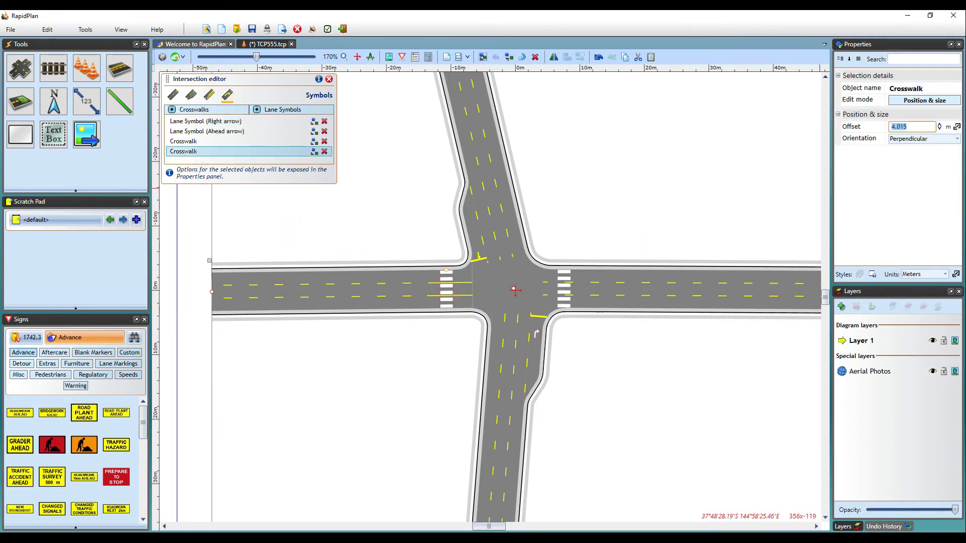
text(4)
click(956, 139)
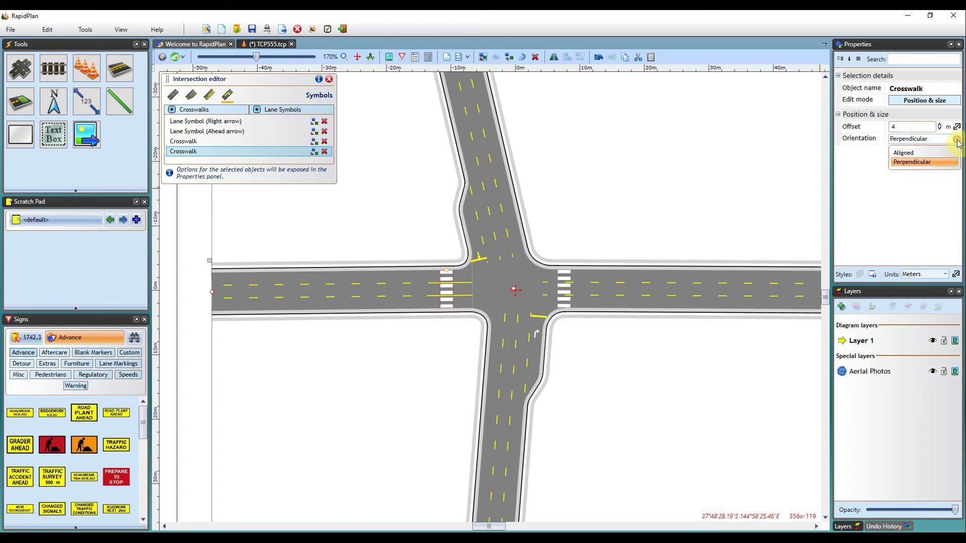
click(928, 153)
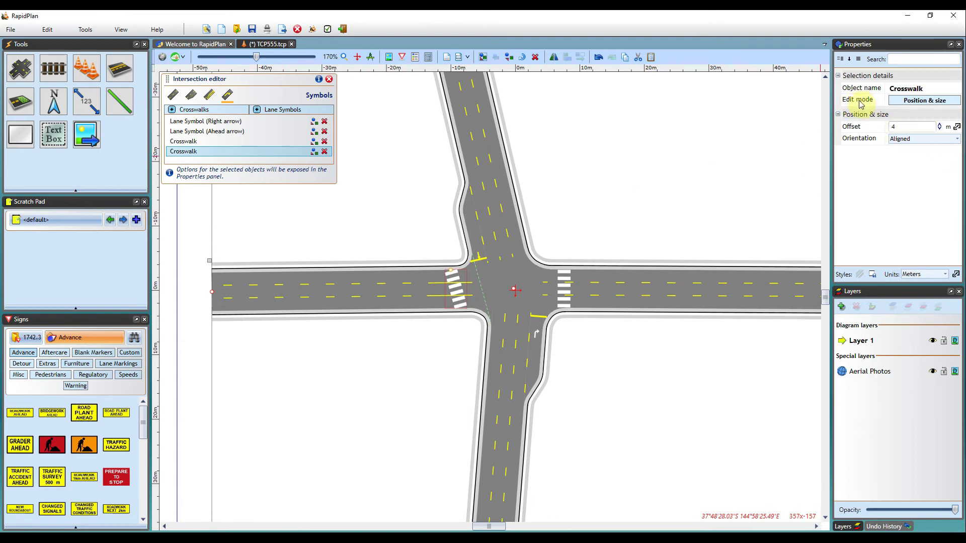
Step: Change the west crosswalk's style type to Hatched with a width of 2.184 m
click(944, 103)
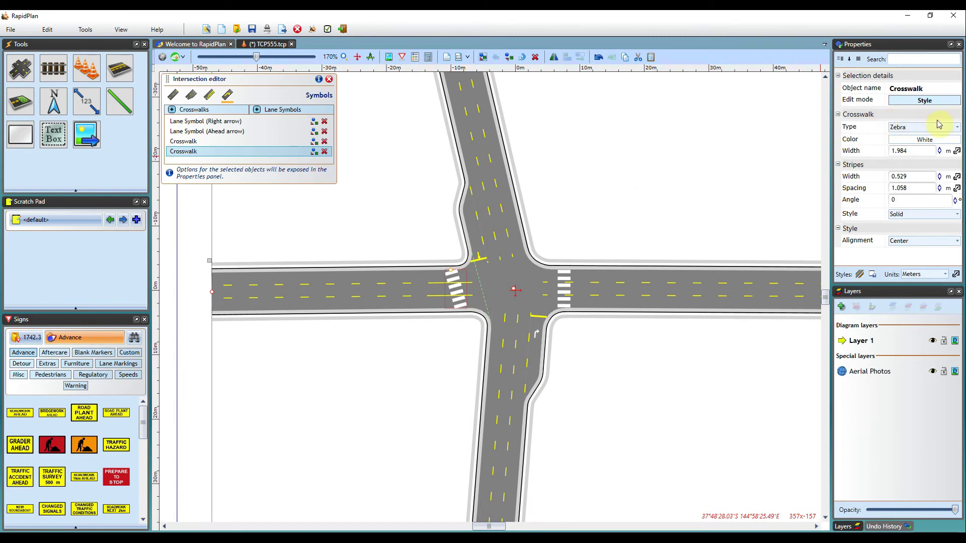
click(939, 126)
click(941, 141)
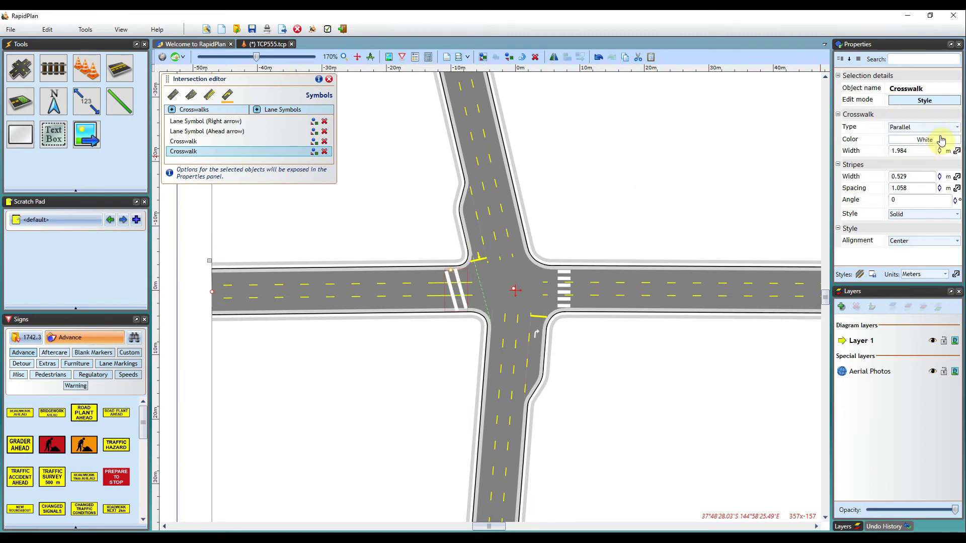
click(936, 126)
click(912, 150)
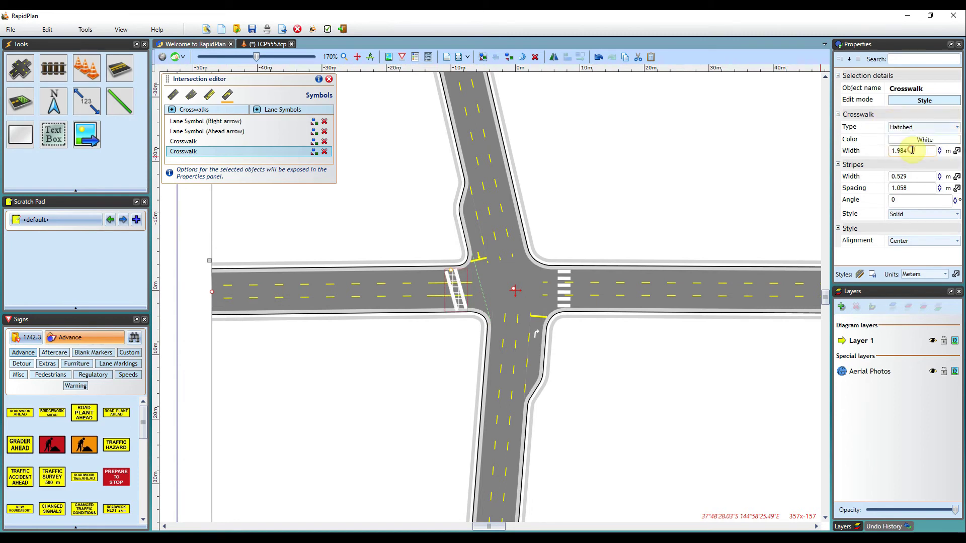
click(937, 149)
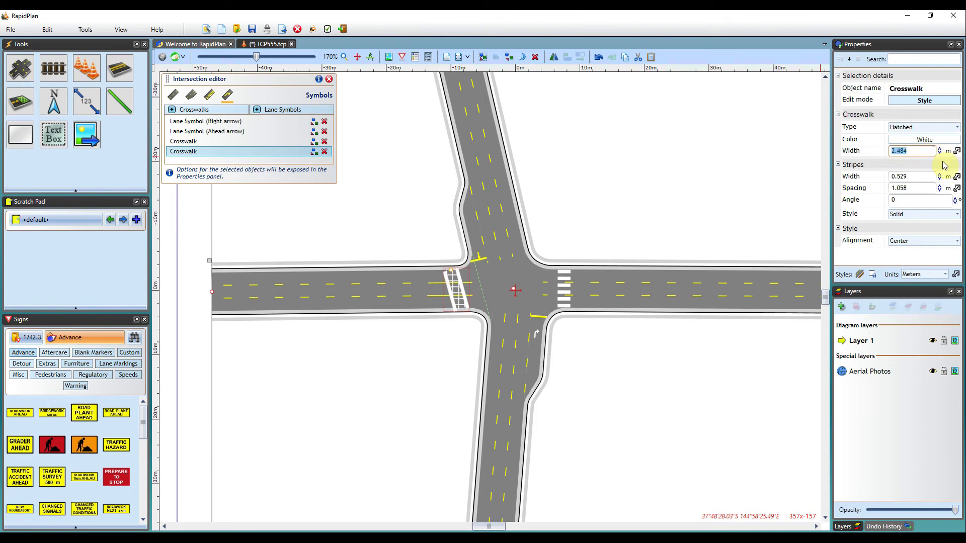
click(938, 154)
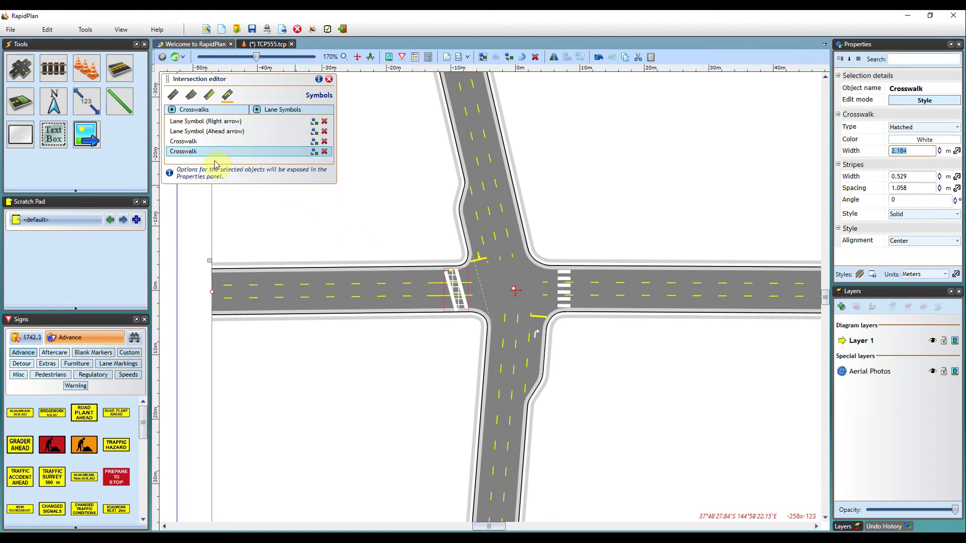
Step: Detach the crosswalk in the Intersection editor and drag it slightly west, straight across the west approach
click(314, 151)
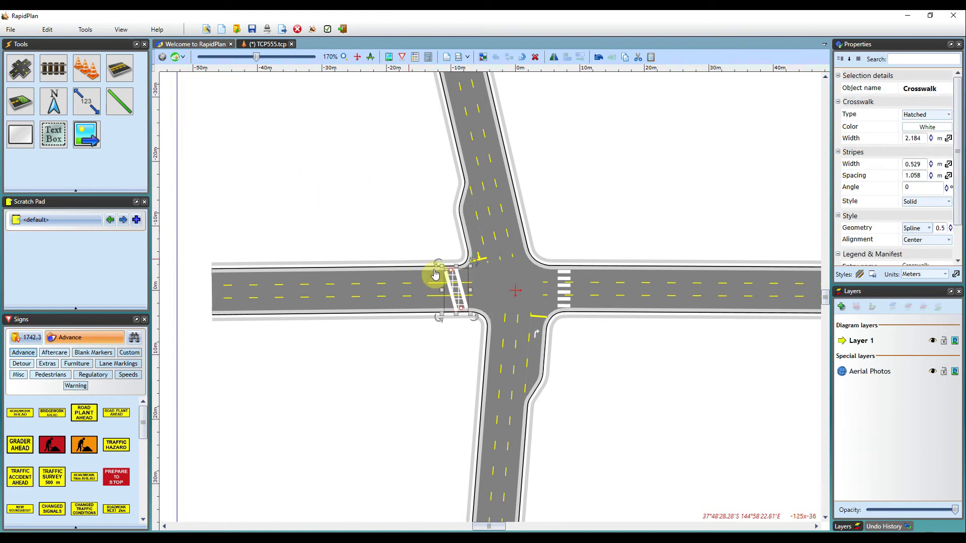
mouse_move(445, 279)
mouse_down()
mouse_move(455, 308)
mouse_move(441, 308)
mouse_move(448, 290)
mouse_move(433, 291)
mouse_move(443, 291)
mouse_move(434, 267)
mouse_move(442, 294)
mouse_up()
click(440, 295)
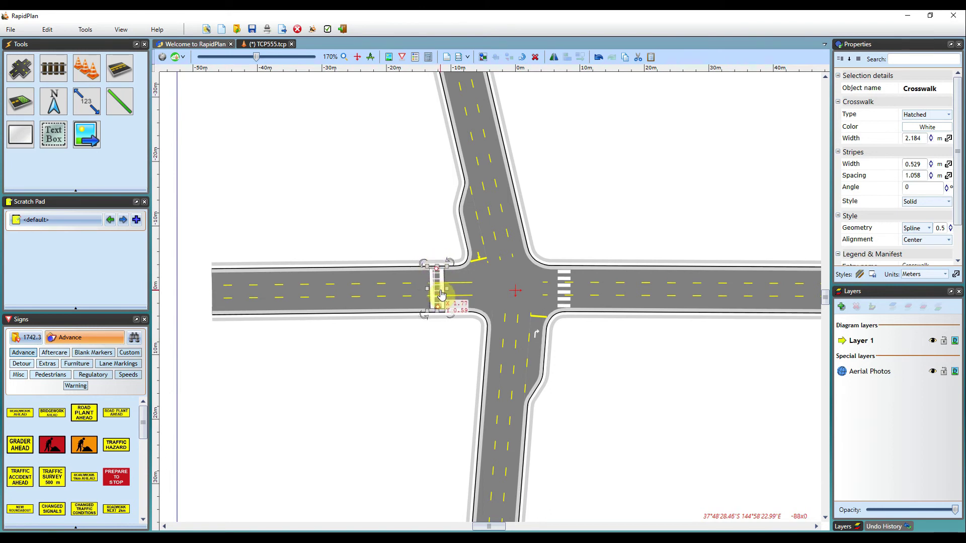
Step: Select the intersection and all plan objects, zoom to inspect, then clear the selection
click(425, 354)
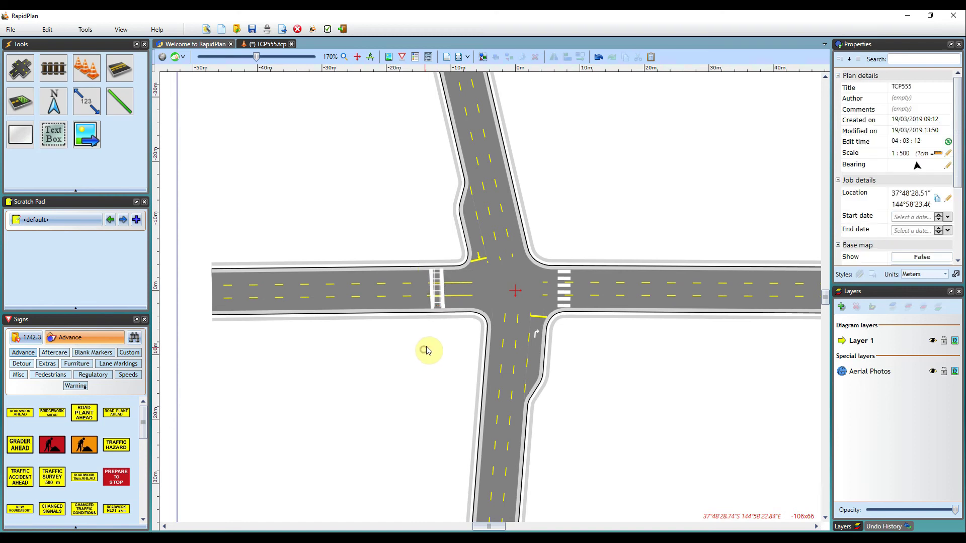
click(495, 291)
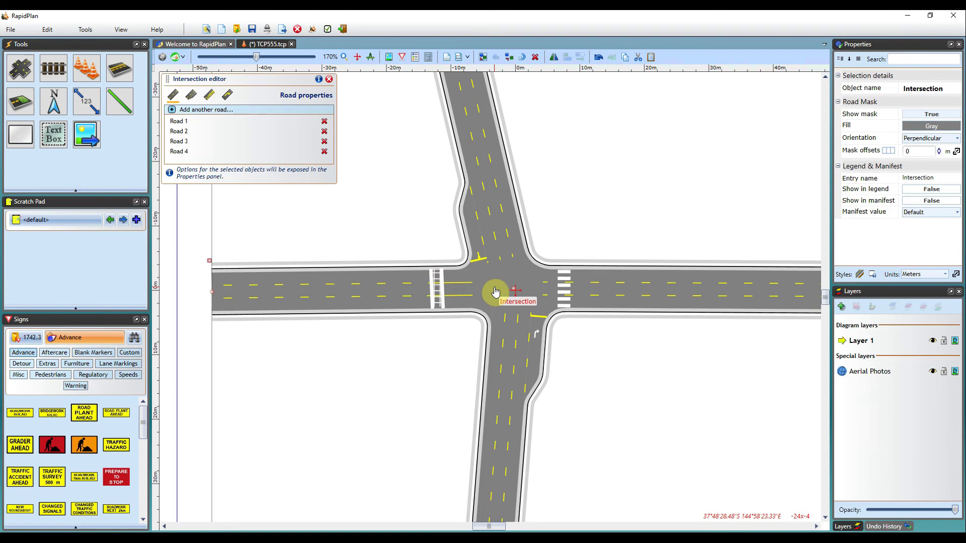
key(ctrl+a)
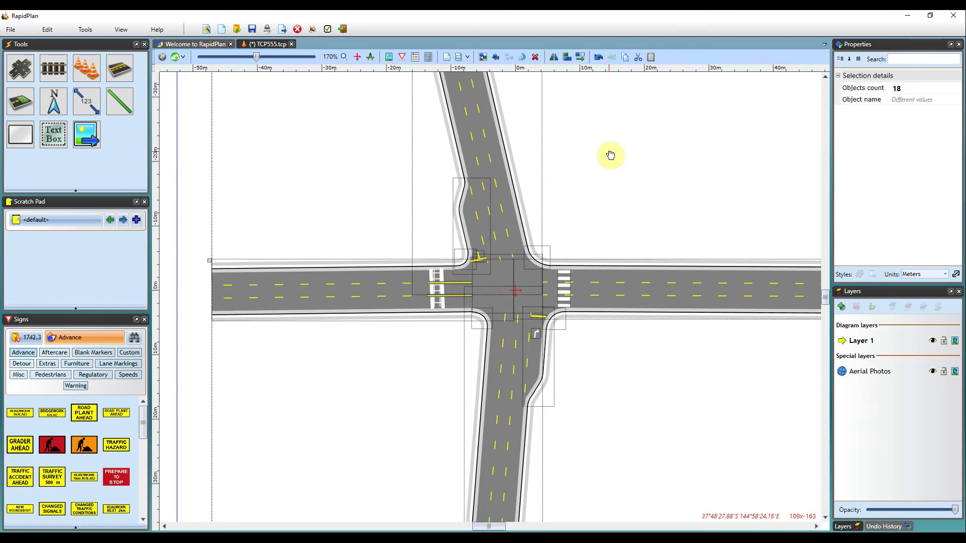
scroll(610, 155, down, 1)
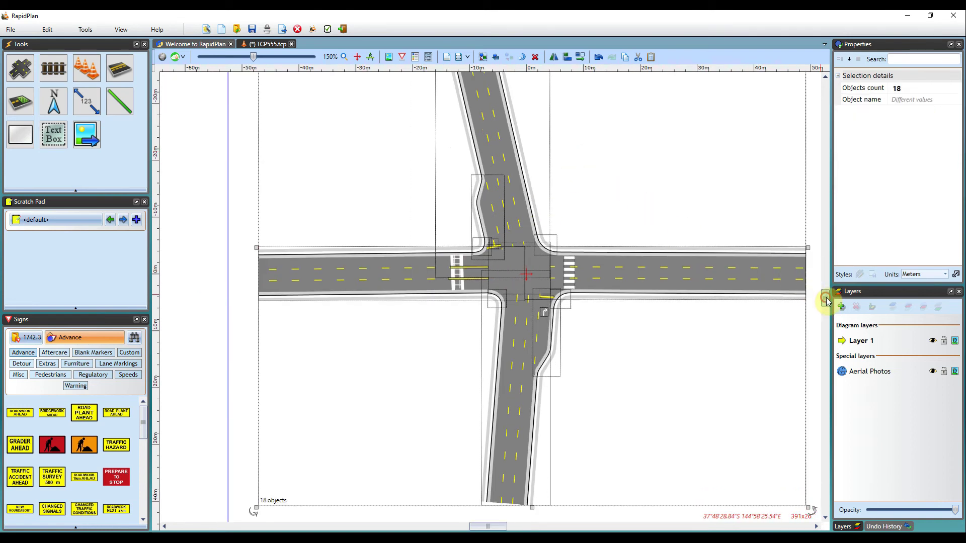
scroll(826, 297, up, 3)
scroll(827, 296, down, 2)
scroll(605, 255, down, 1)
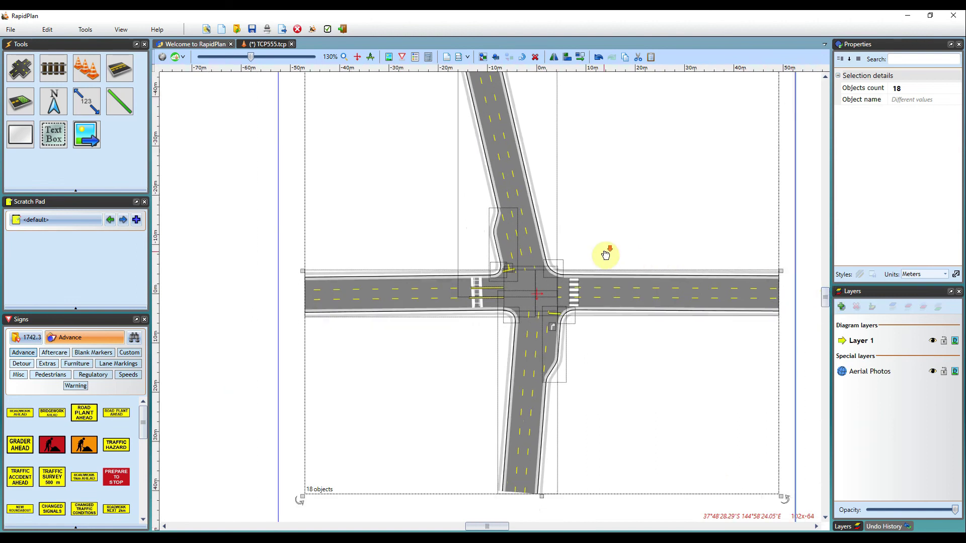
key(Escape)
Step: Nudge the turn island group and west road arm left, then undo/redo those moves
click(500, 244)
mouse_move(500, 243)
mouse_down()
mouse_move(466, 232)
mouse_move(497, 240)
mouse_up()
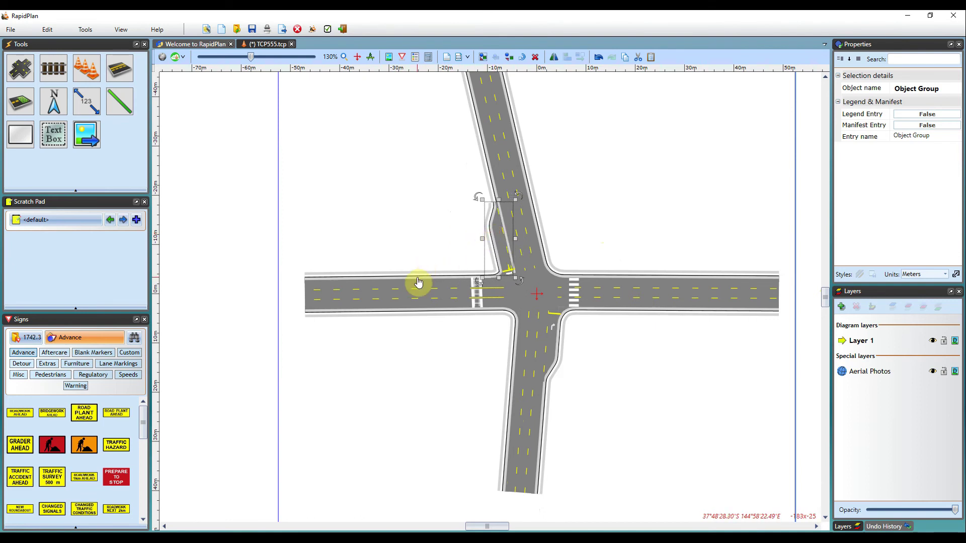
click(388, 278)
mouse_move(388, 278)
mouse_down()
mouse_move(380, 280)
mouse_move(397, 280)
mouse_move(382, 281)
mouse_up()
key(ctrl+z)
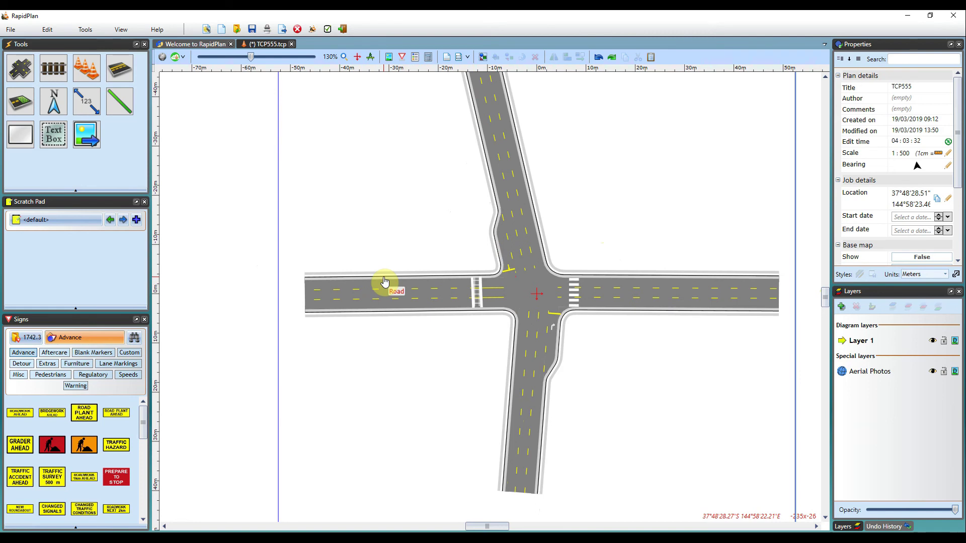
key(ctrl+z)
key(ctrl+z)
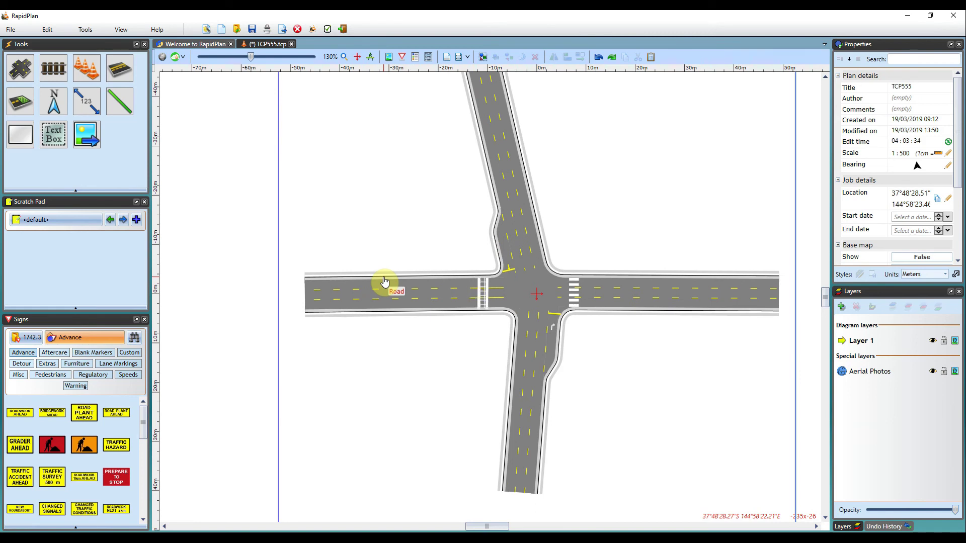
key(ctrl+z)
Step: Choose the curved road type and set its Lanes Count to 3
click(20, 68)
click(31, 103)
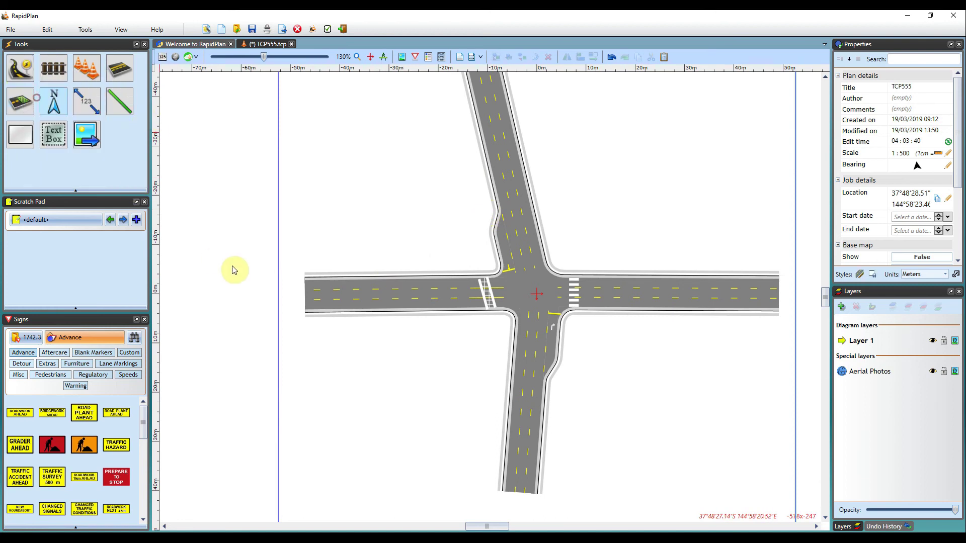
scroll(257, 272, down, 4)
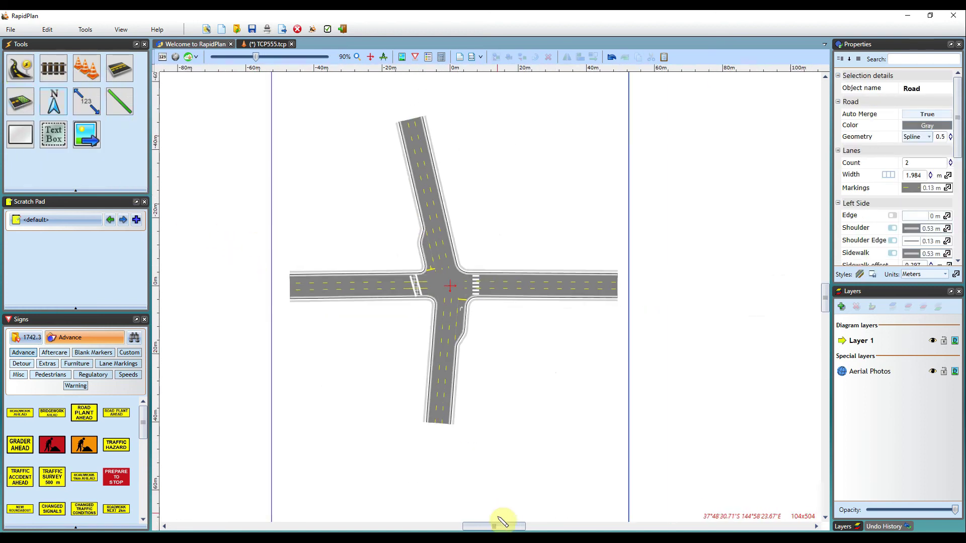
drag(497, 527, 469, 527)
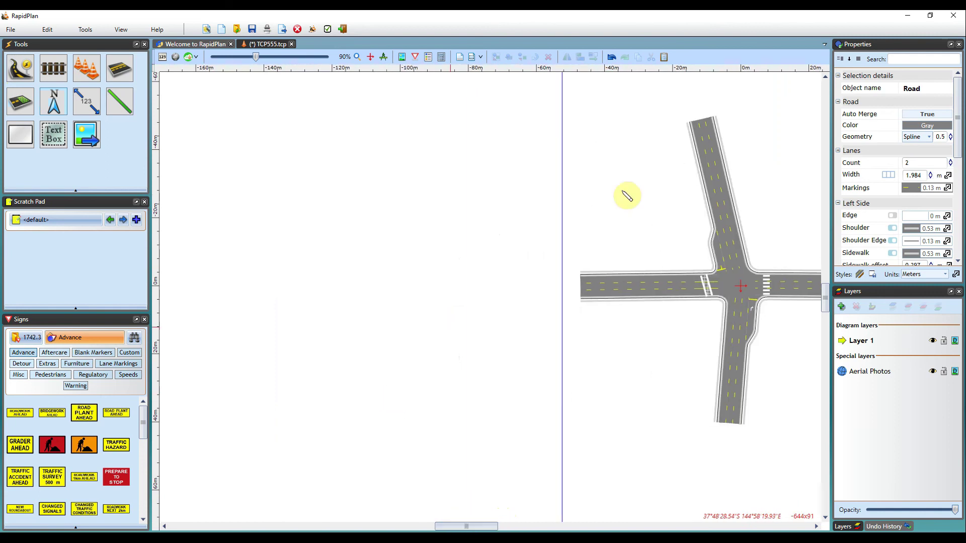
click(917, 163)
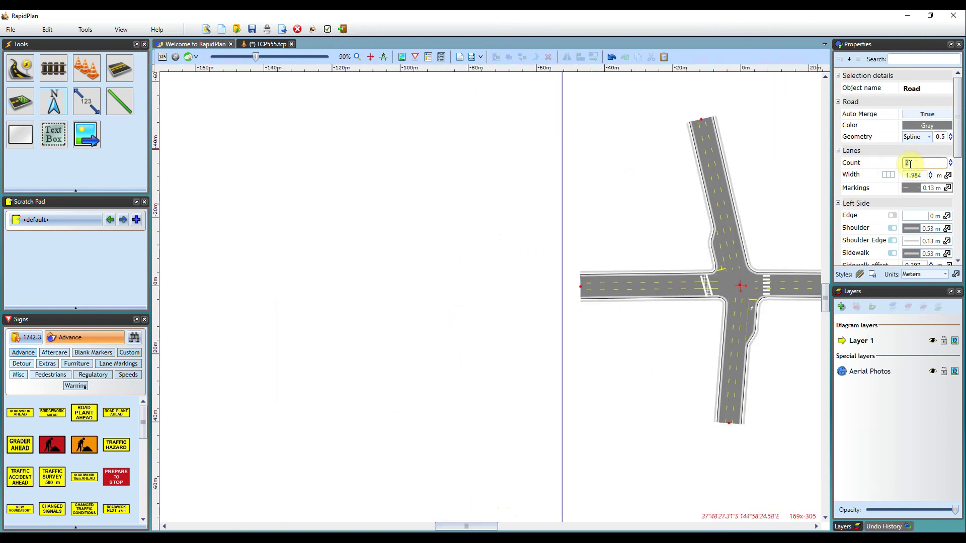
text(3)
Step: Draw the new road from the southwest and curve its end onto the west arm
mouse_move(372, 390)
mouse_down()
mouse_move(569, 287)
mouse_move(586, 291)
mouse_up()
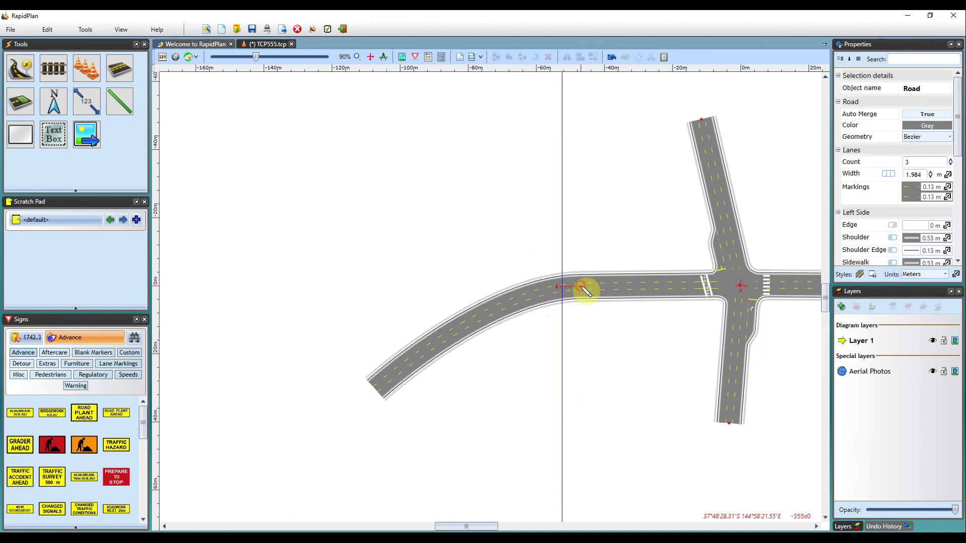
drag(585, 291, 654, 215)
click(653, 215)
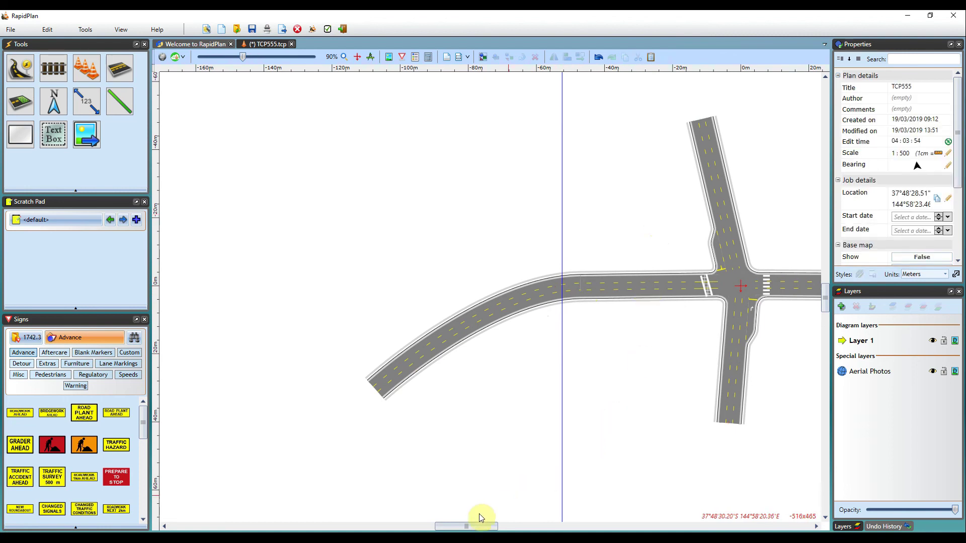
drag(470, 526, 491, 526)
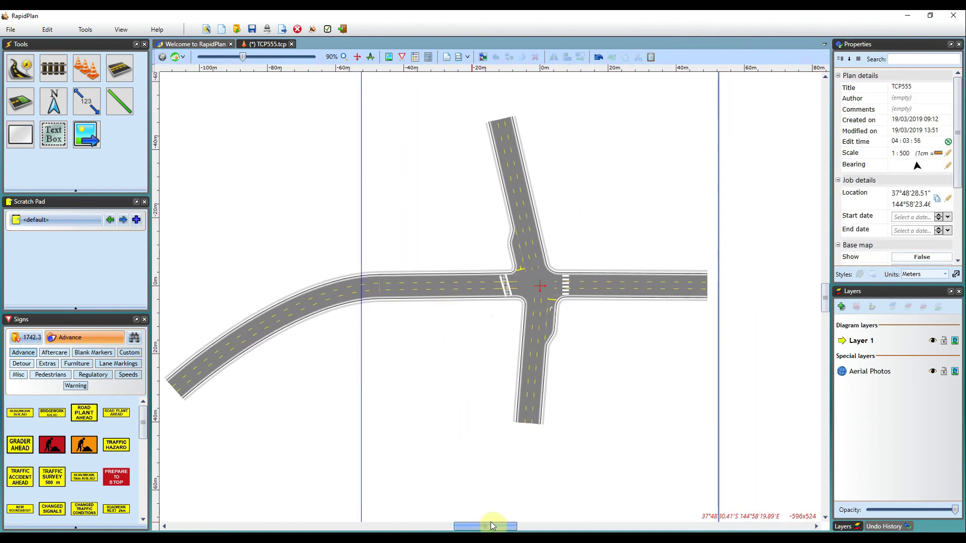
scroll(373, 288, up, 4)
scroll(374, 291, down, 4)
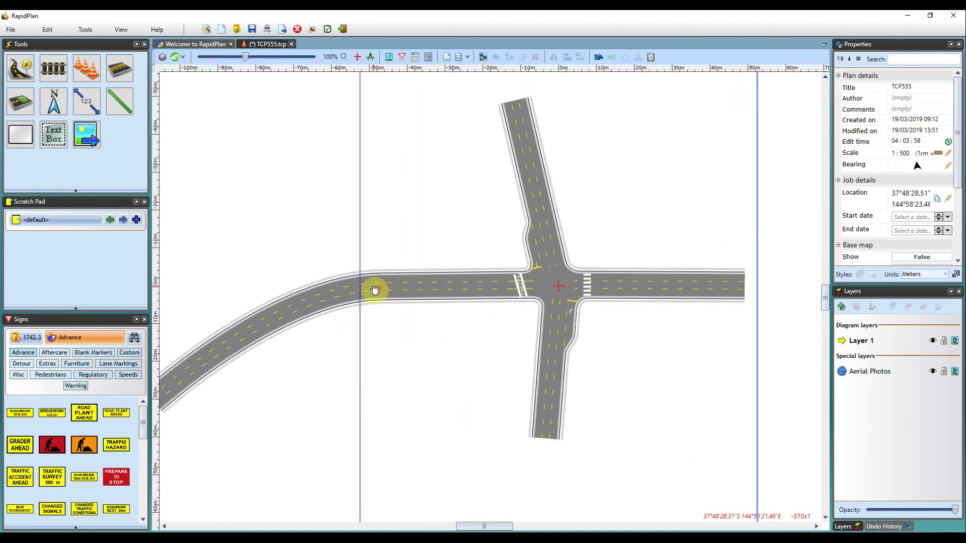
drag(501, 526, 510, 526)
scroll(493, 272, up, 2)
scroll(493, 272, up, 4)
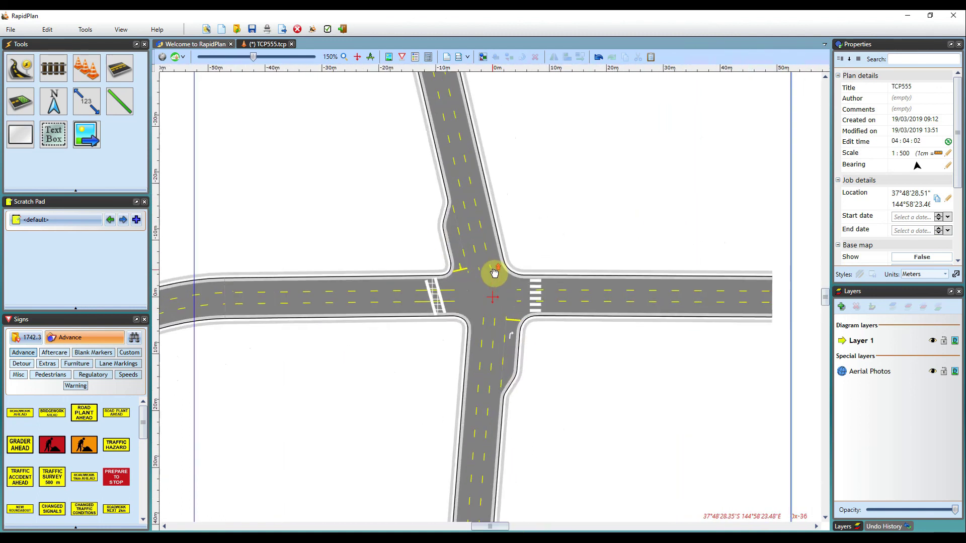
scroll(493, 273, down, 6)
scroll(493, 273, down, 1)
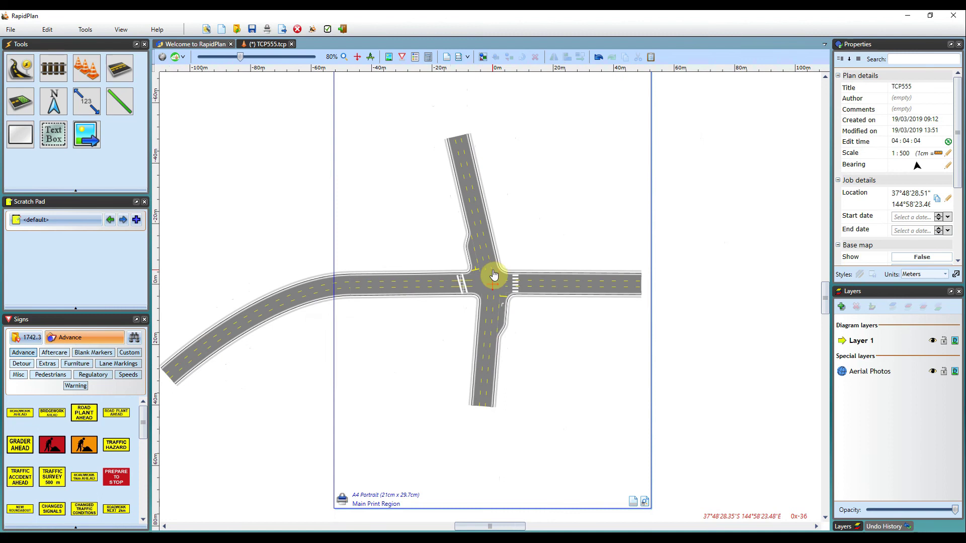